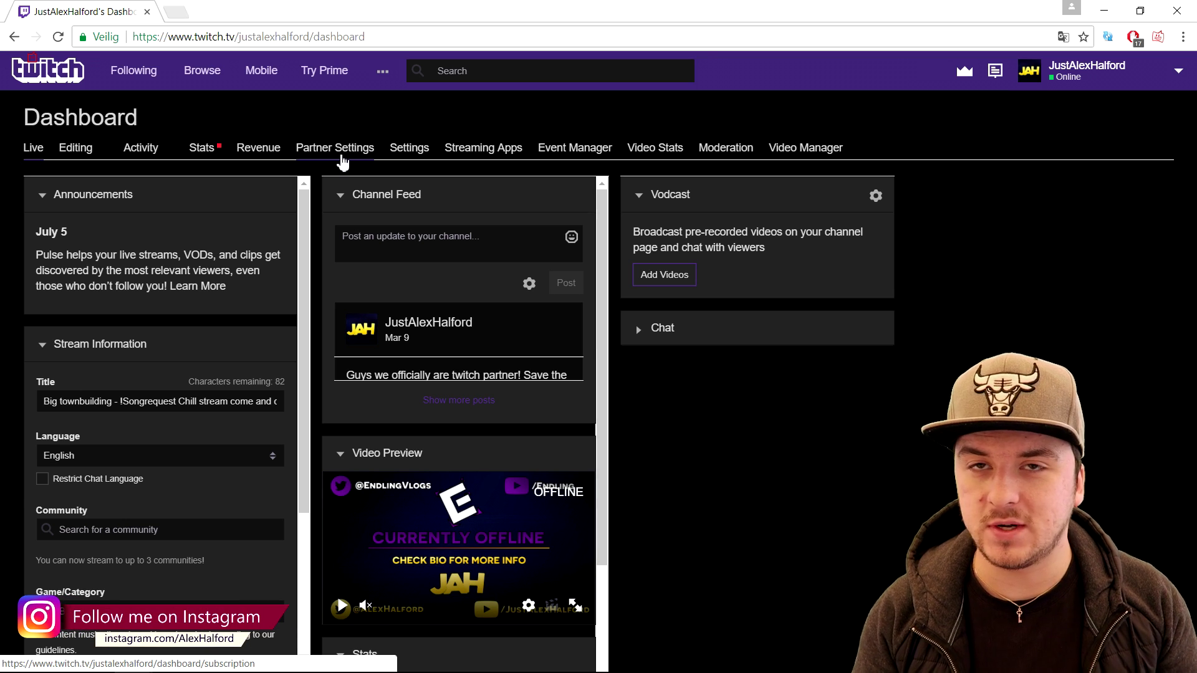
# - Switch from the Twitch dashboard to the OBS Classic main window via its taskbar preview
pyautogui.moveTo(335, 661)
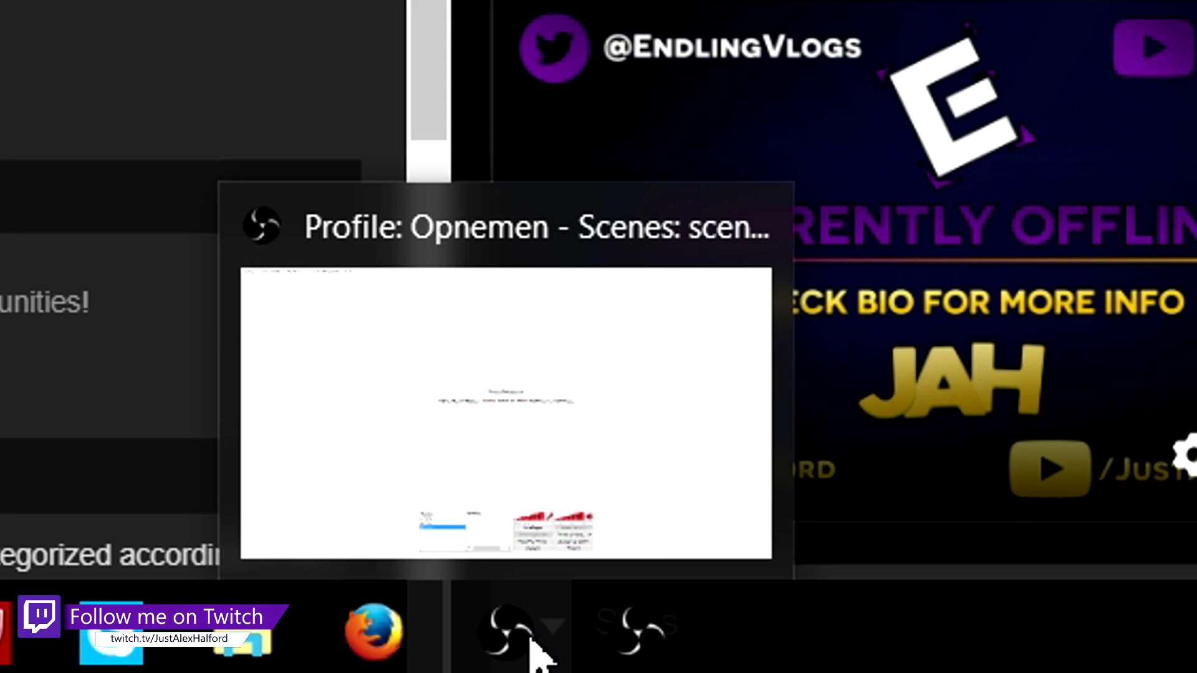
pyautogui.click(533, 642)
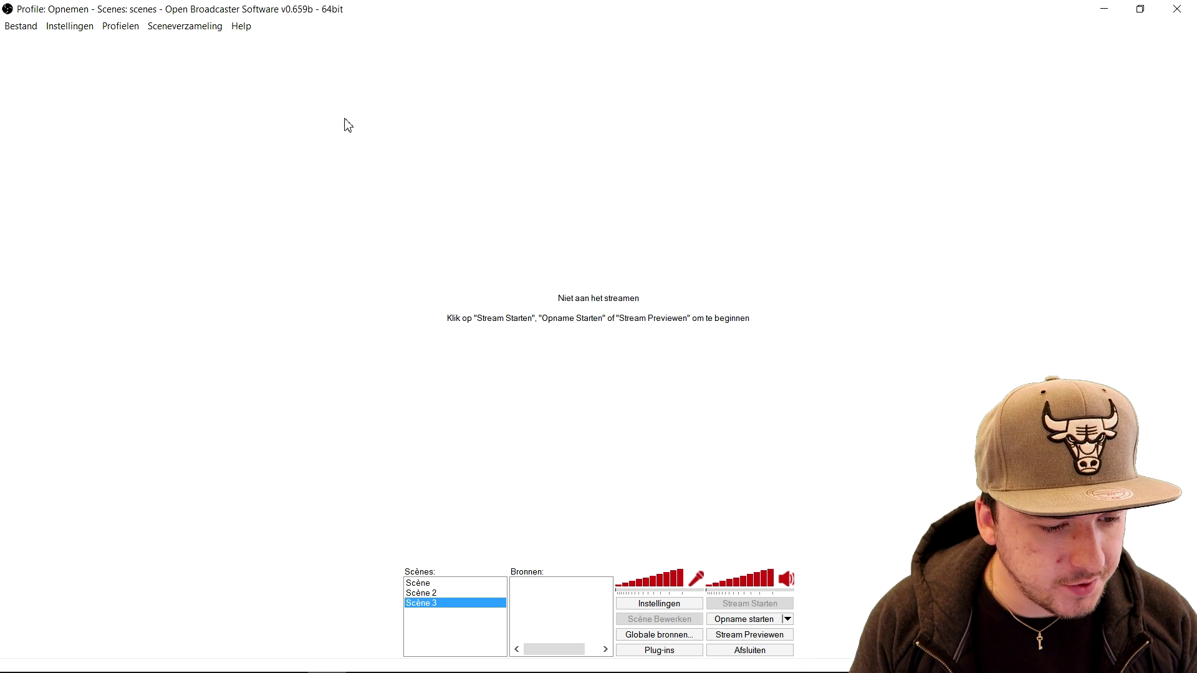
# - Open Instellingen, review the Encoding page, then move to Broadcastinstellingen
pyautogui.click(70, 26)
pyautogui.click(77, 44)
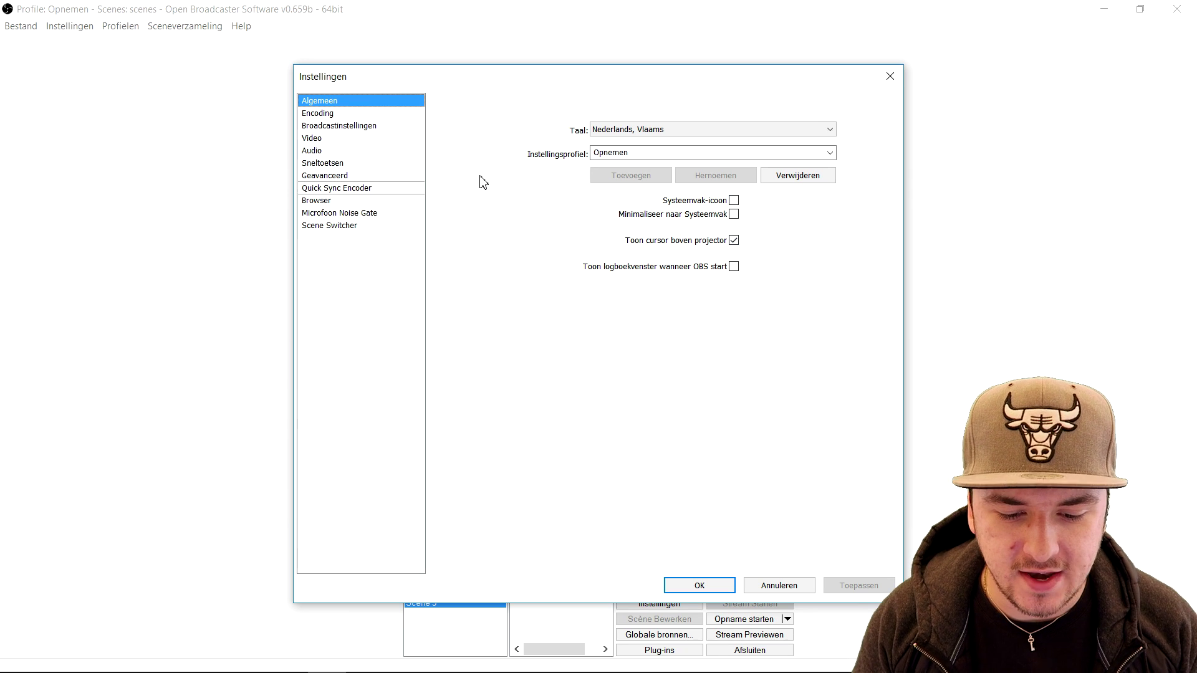
pyautogui.click(376, 114)
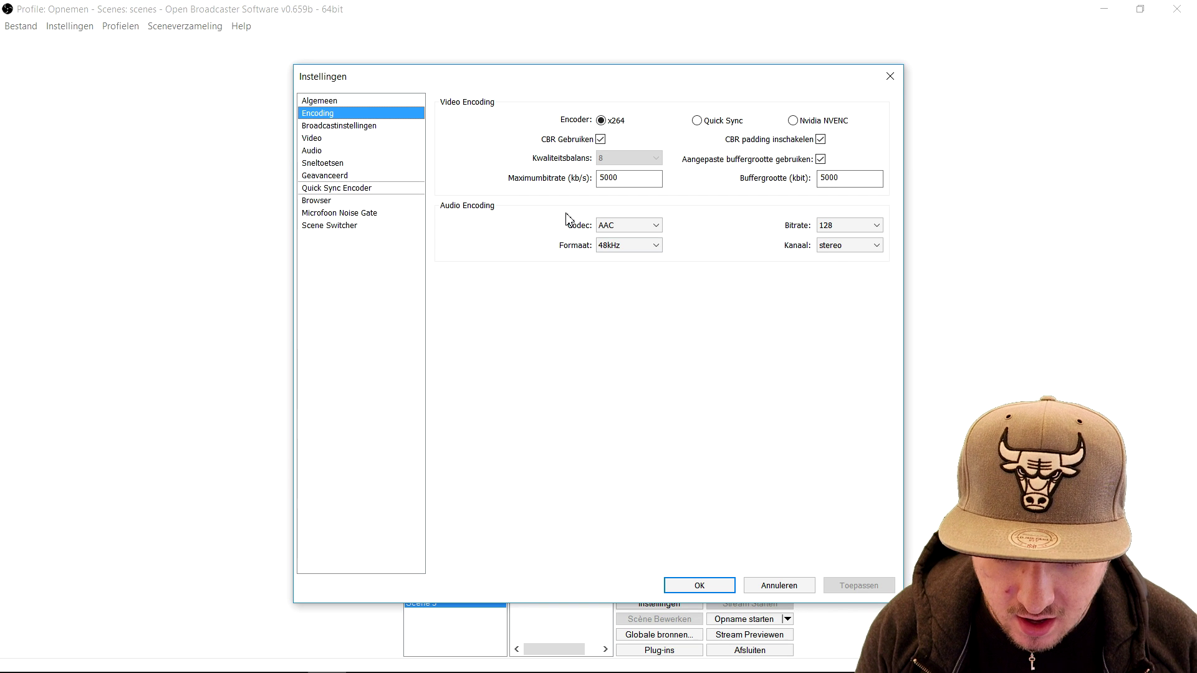
pyautogui.click(370, 127)
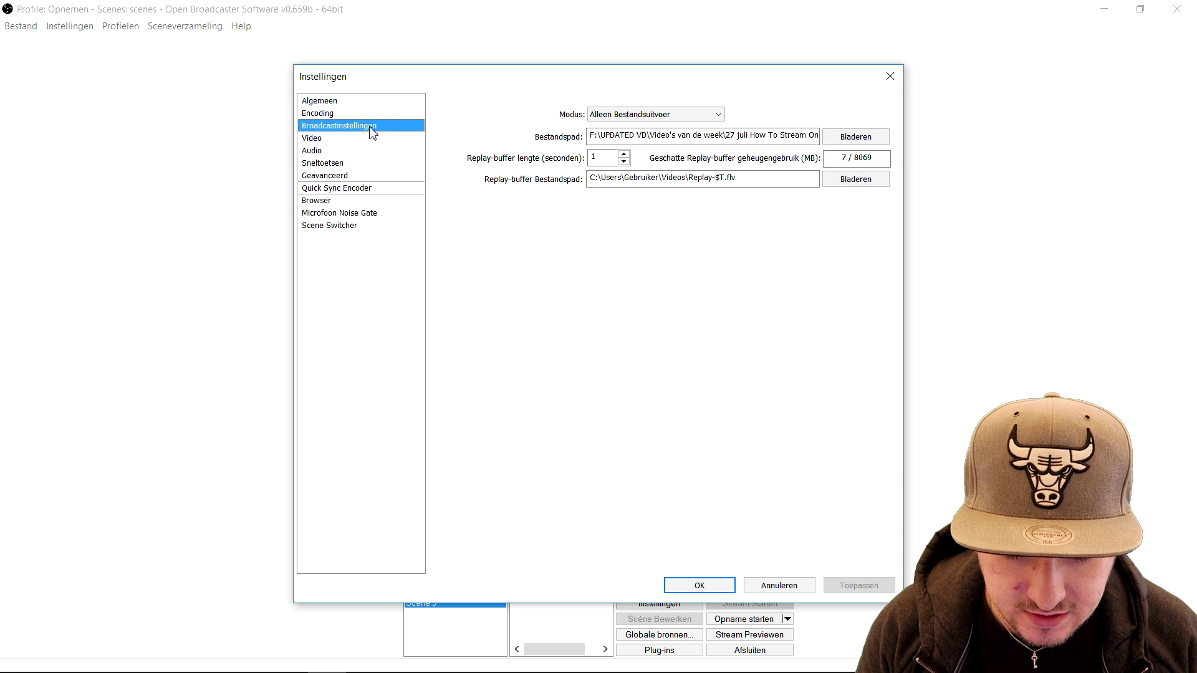
# - Set mode to Live Stream, service to Twitch, and server to EU: Amsterdam, NL
pyautogui.click(621, 116)
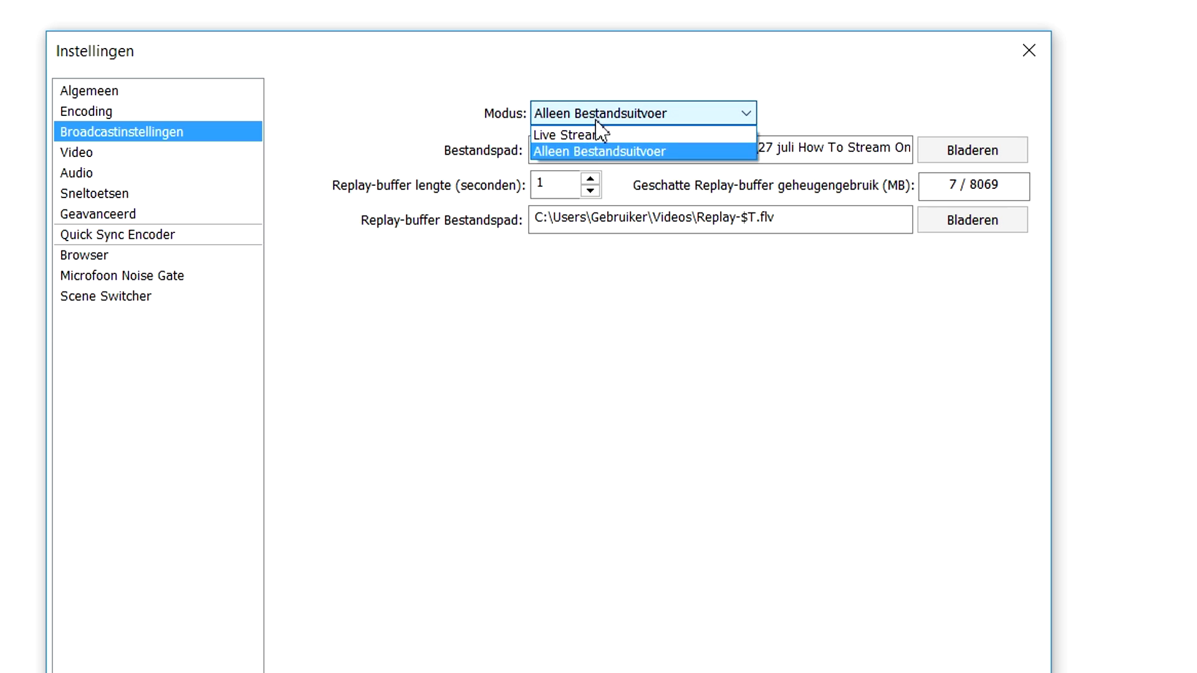
pyautogui.click(627, 131)
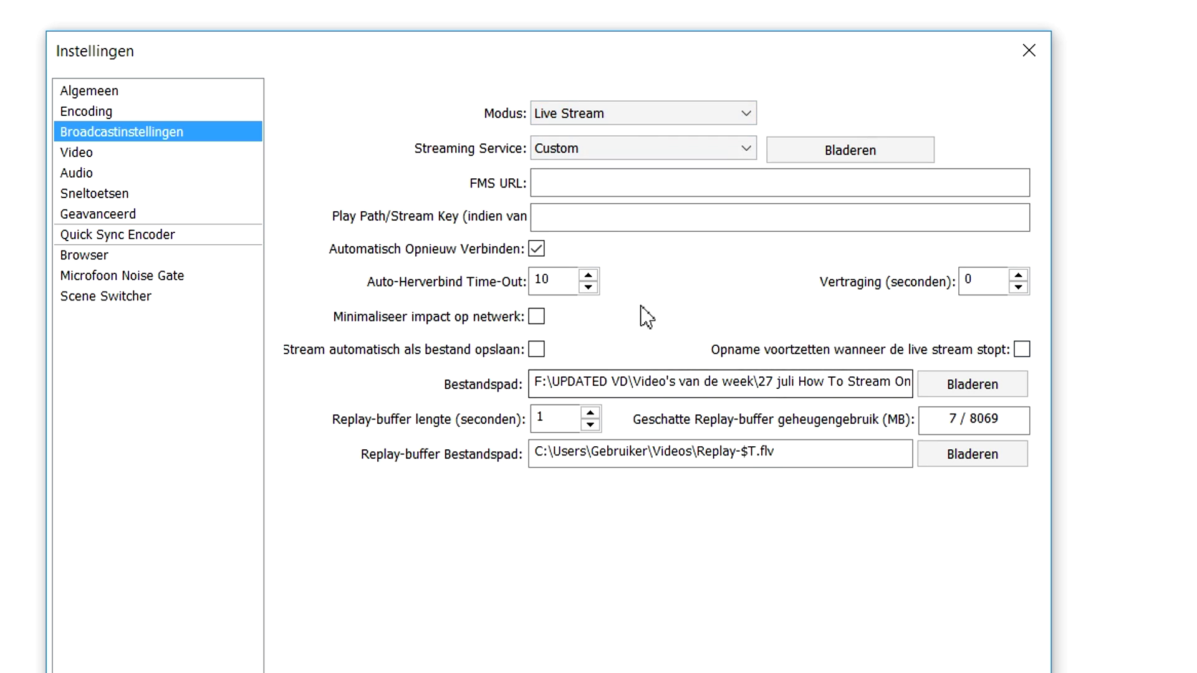
pyautogui.click(612, 157)
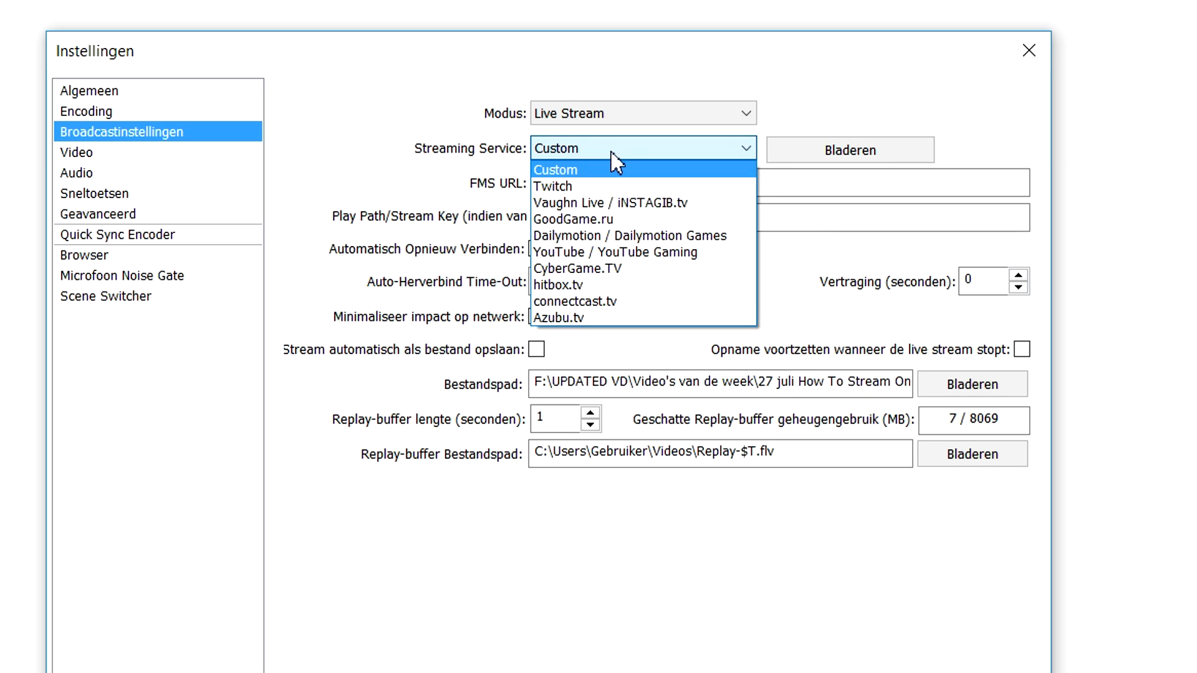
pyautogui.click(609, 186)
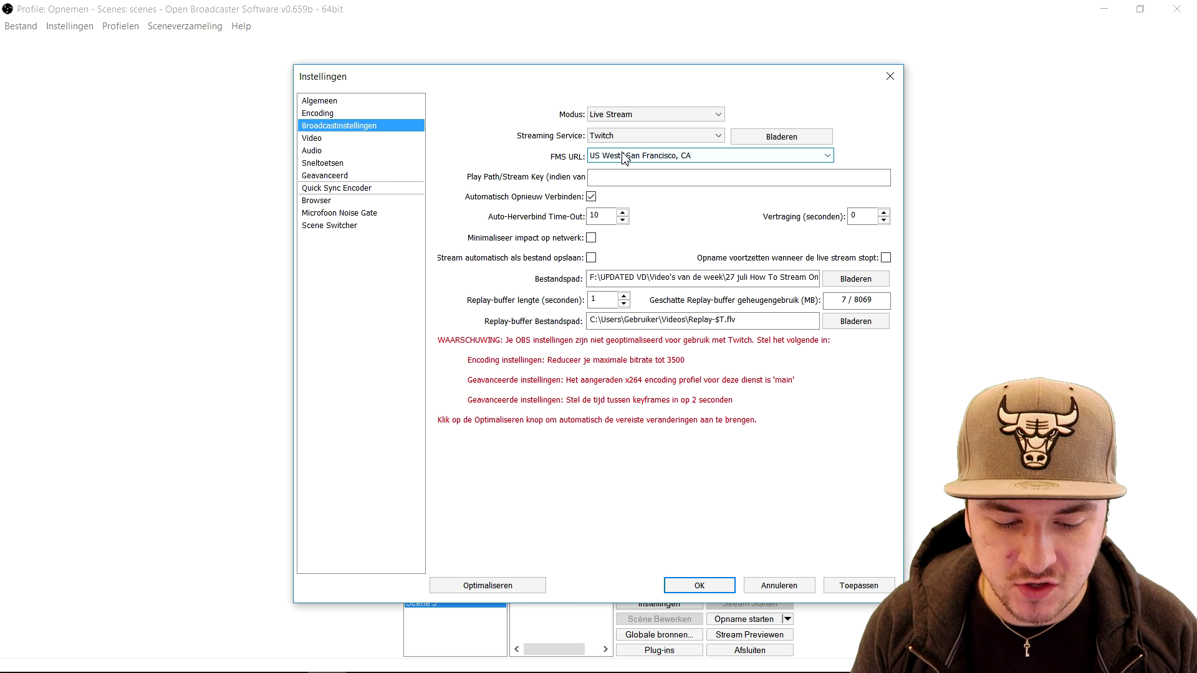
pyautogui.click(622, 156)
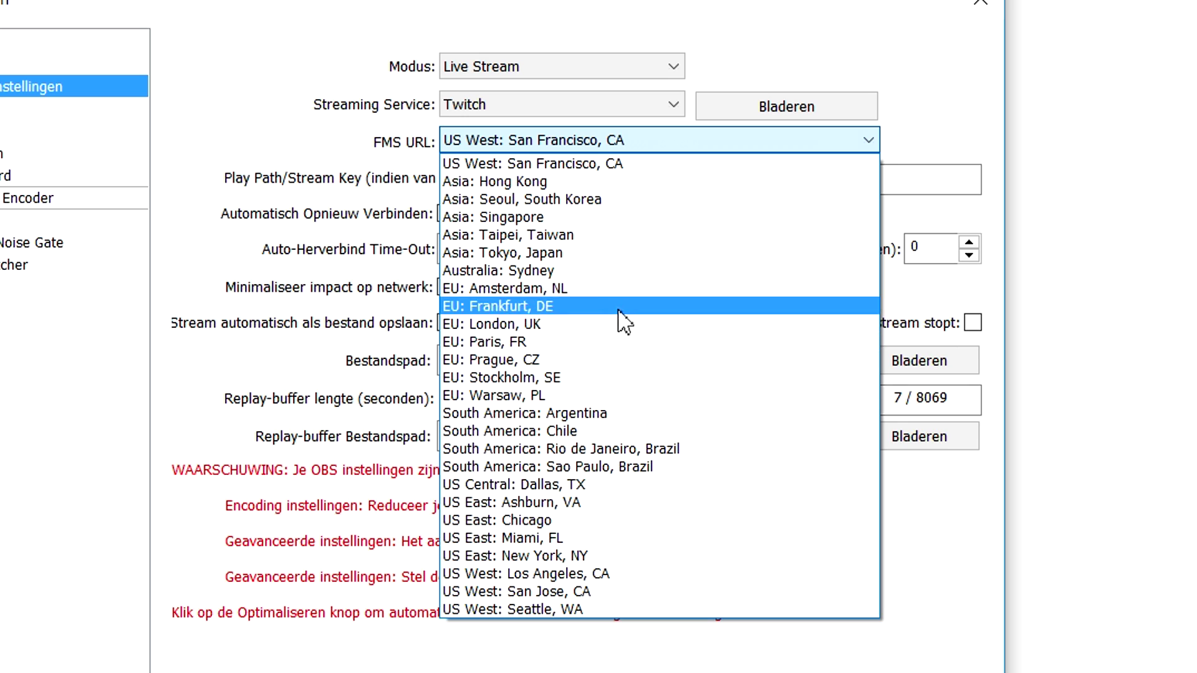
pyautogui.click(604, 288)
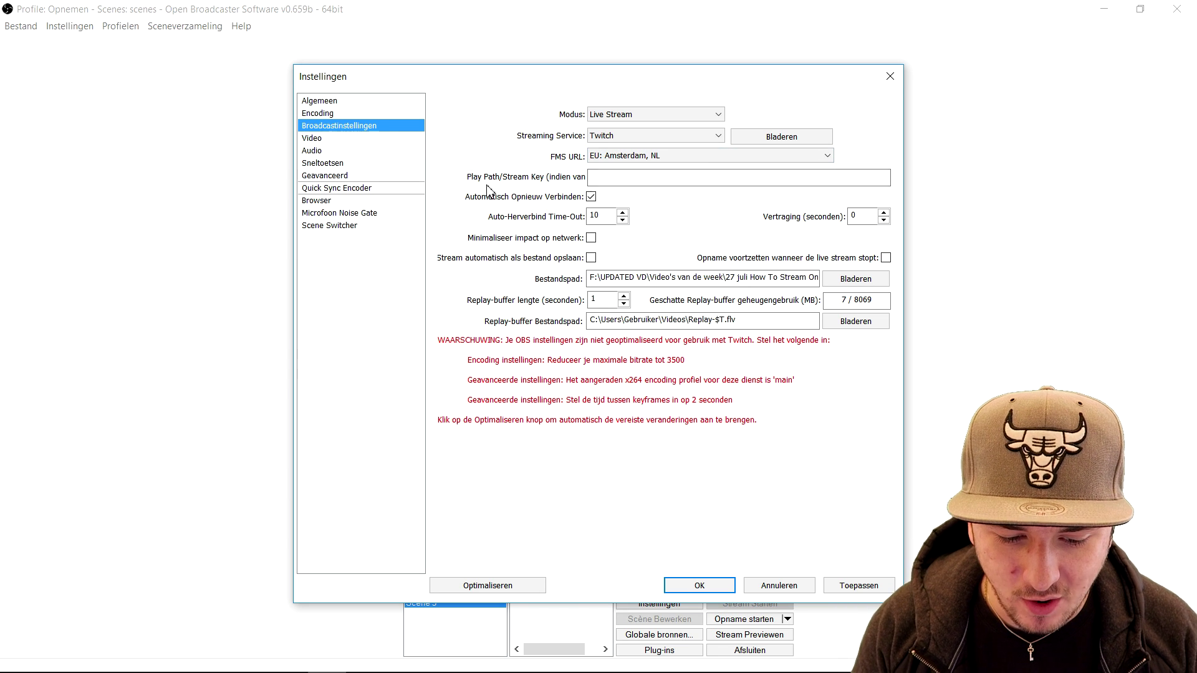
pyautogui.click(696, 178)
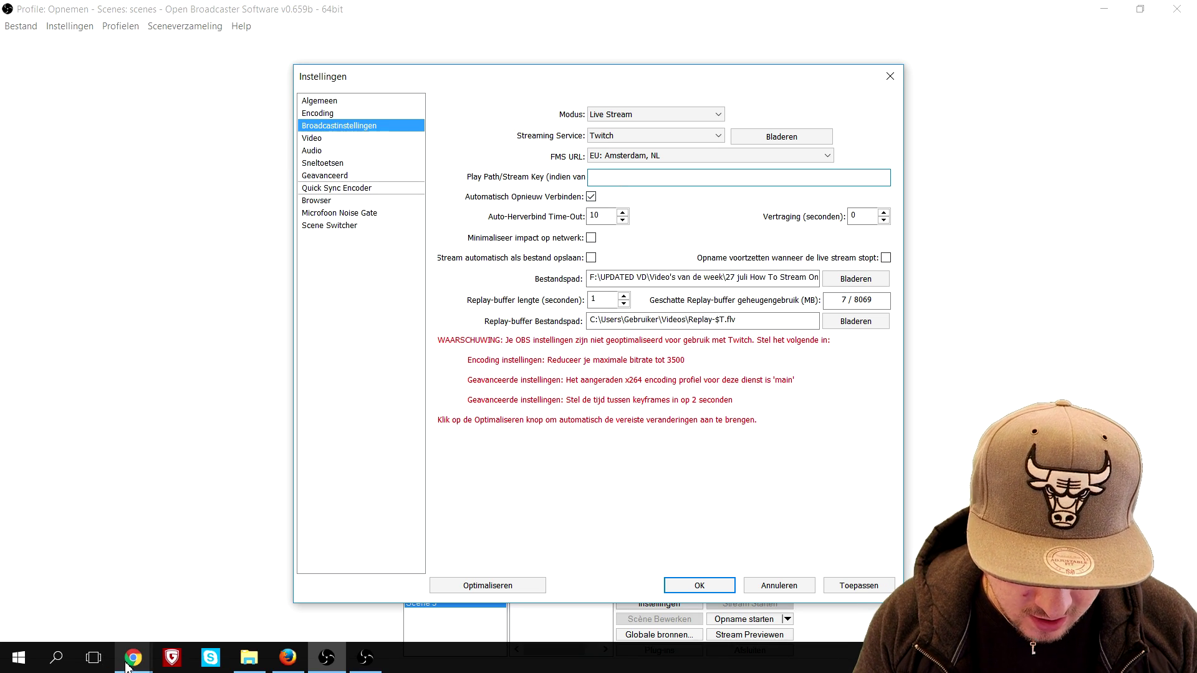
# - In Chrome's Twitch dashboard, open Settings > Stream Key
pyautogui.moveTo(126, 663)
pyautogui.click(244, 615)
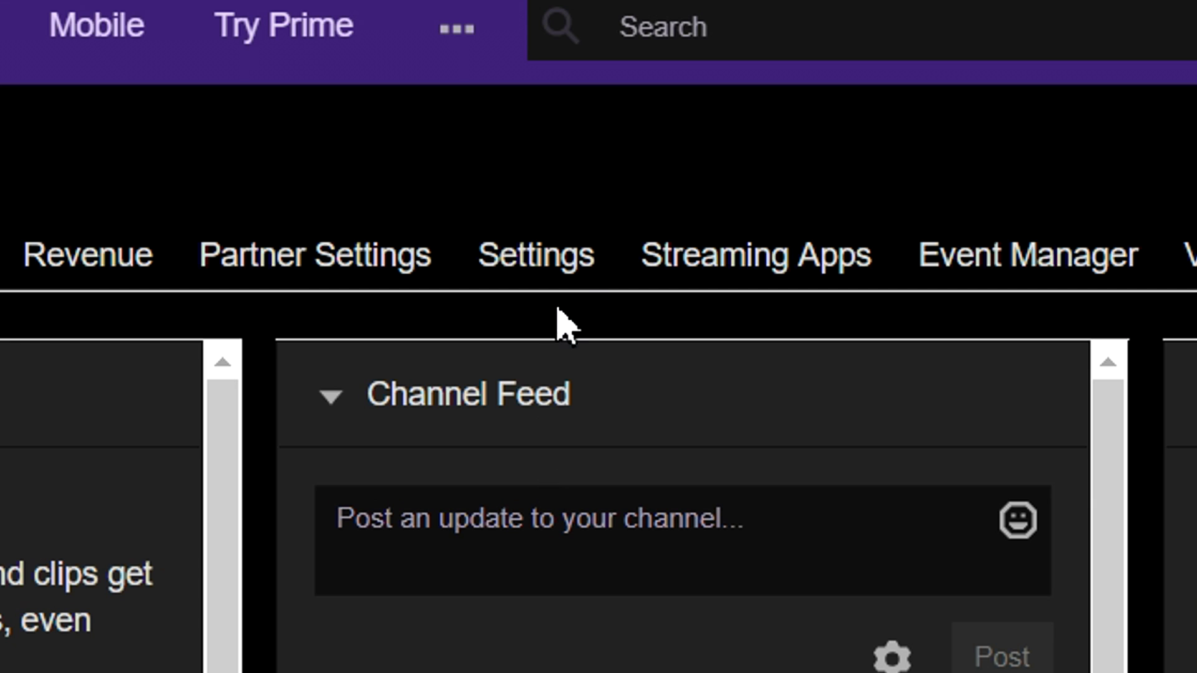
pyautogui.click(569, 274)
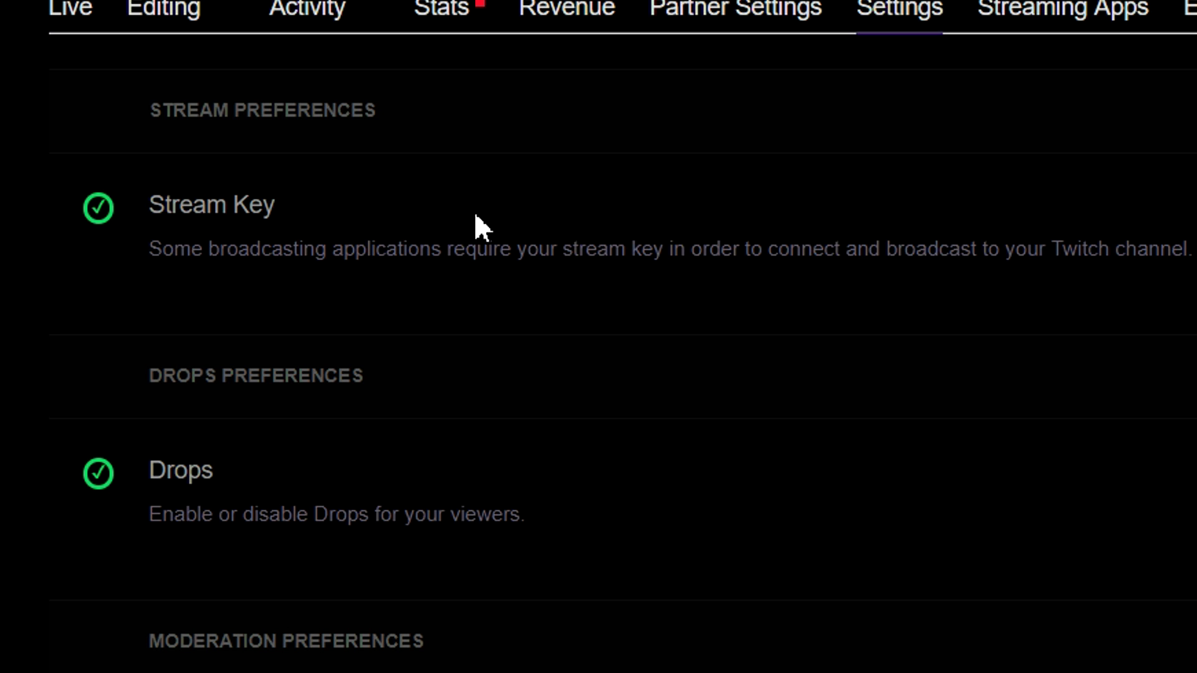
pyautogui.click(272, 212)
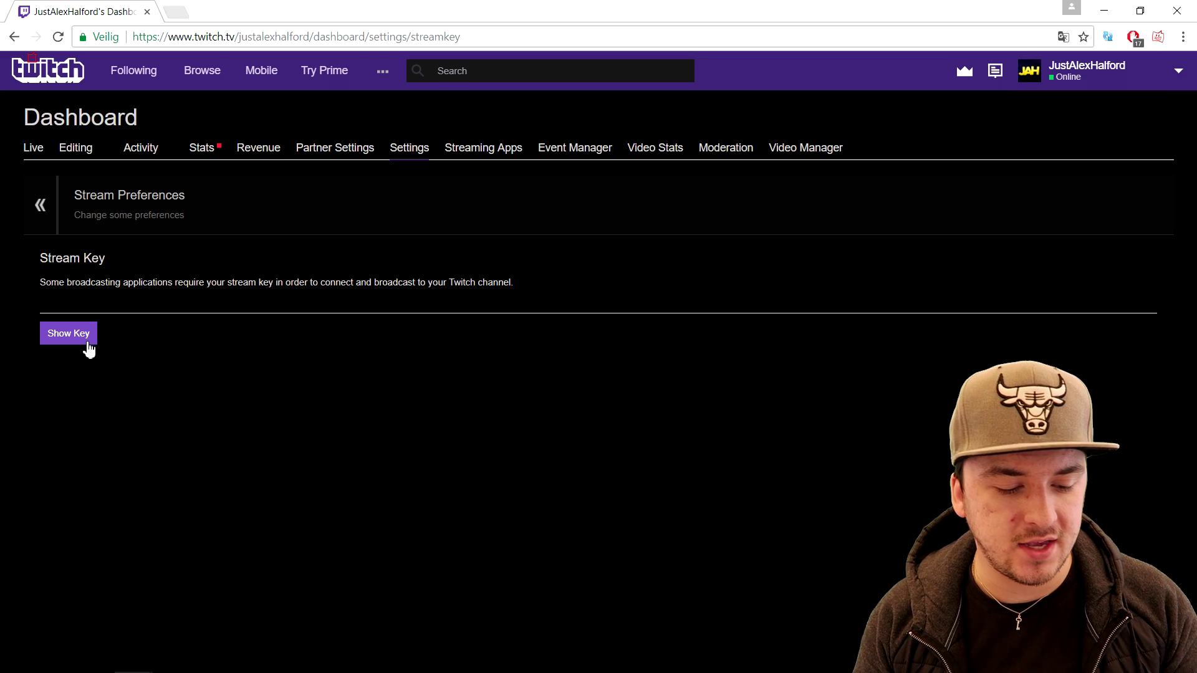
# - Accept the stream key warning with I Understand and return to OBS settings
pyautogui.moveTo(428, 663)
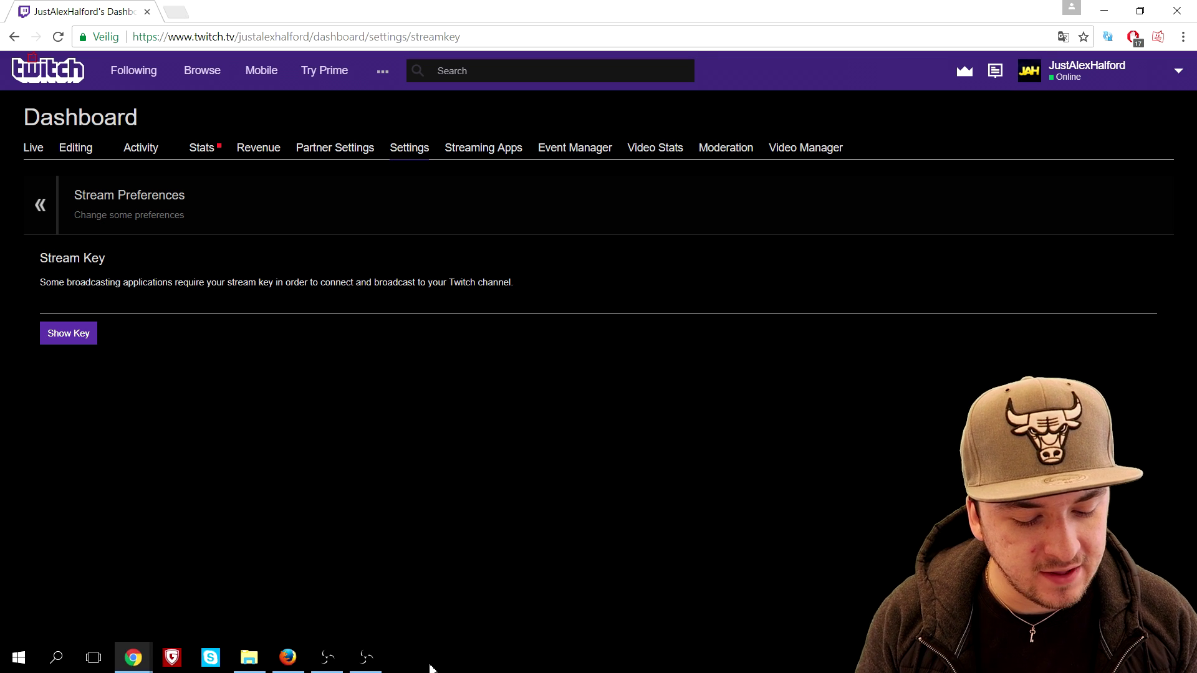
pyautogui.click(329, 660)
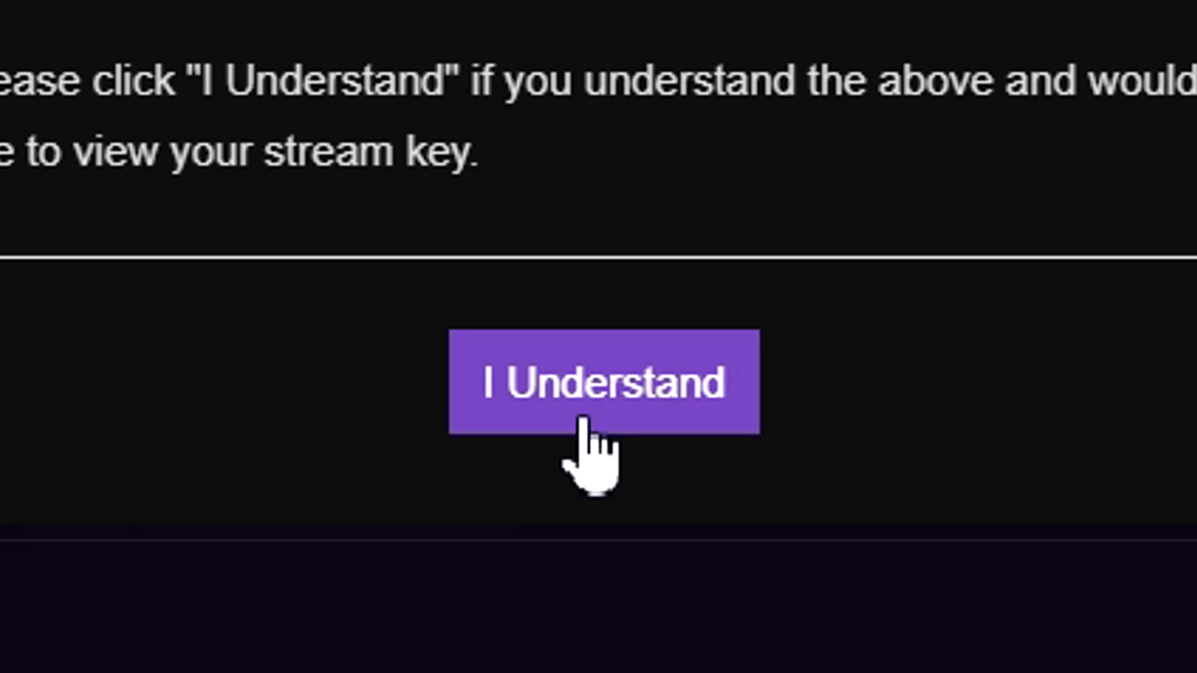
pyautogui.click(582, 421)
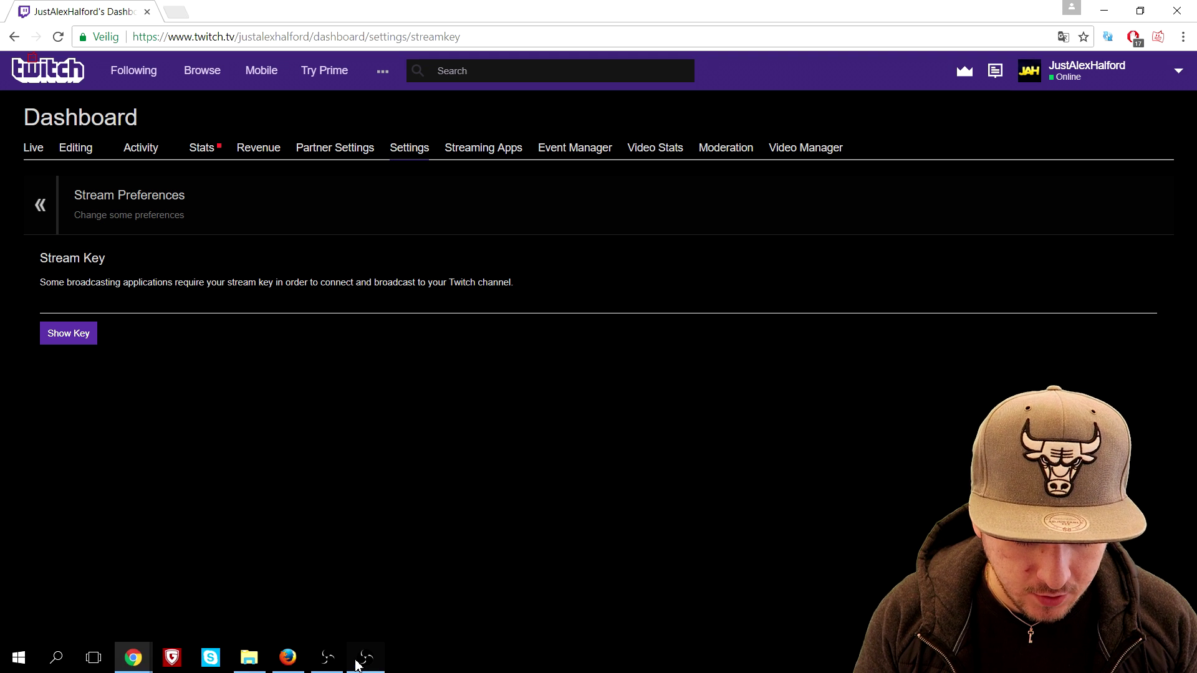
pyautogui.click(330, 662)
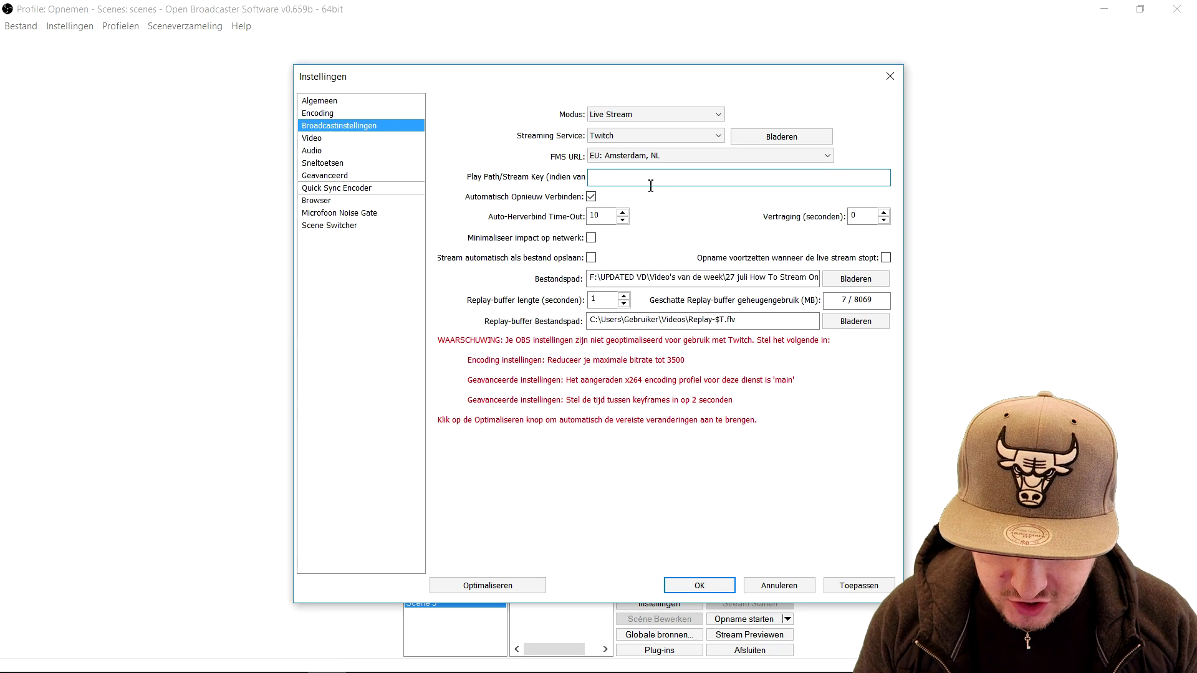
# - Paste the Twitch stream key, set Auto-Herverbind Time-Out to 5, and apply
pyautogui.hotkey('ctrl', 'v')
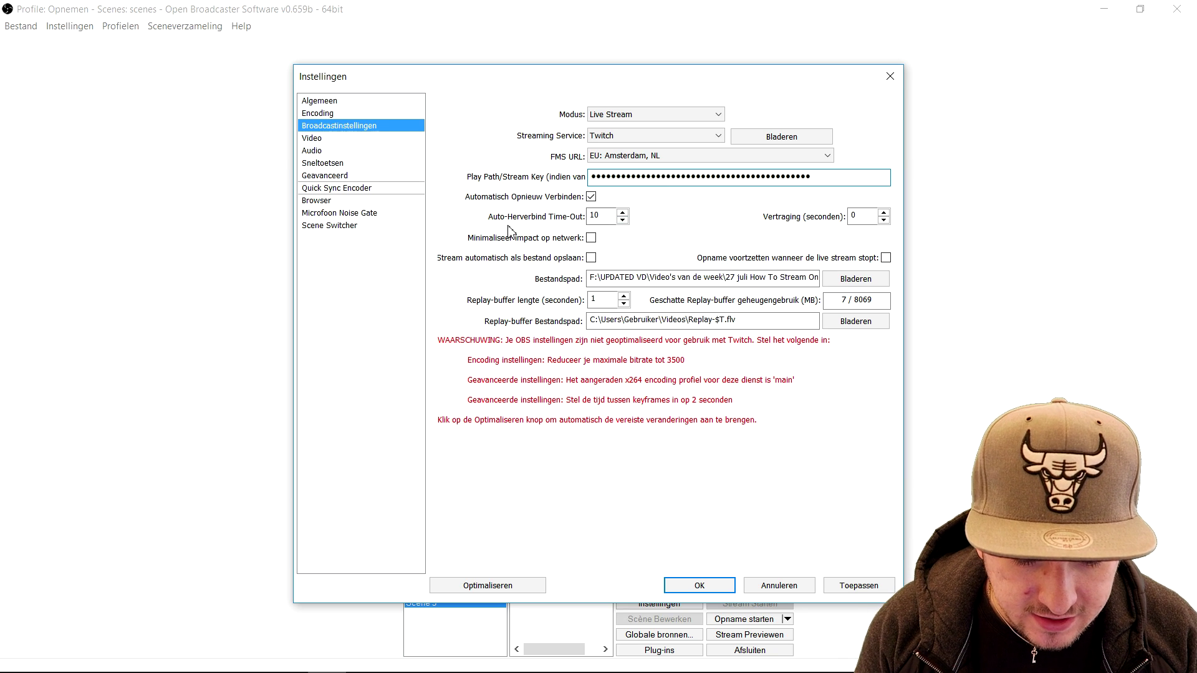
pyautogui.doubleClick(614, 216)
pyautogui.write('56')
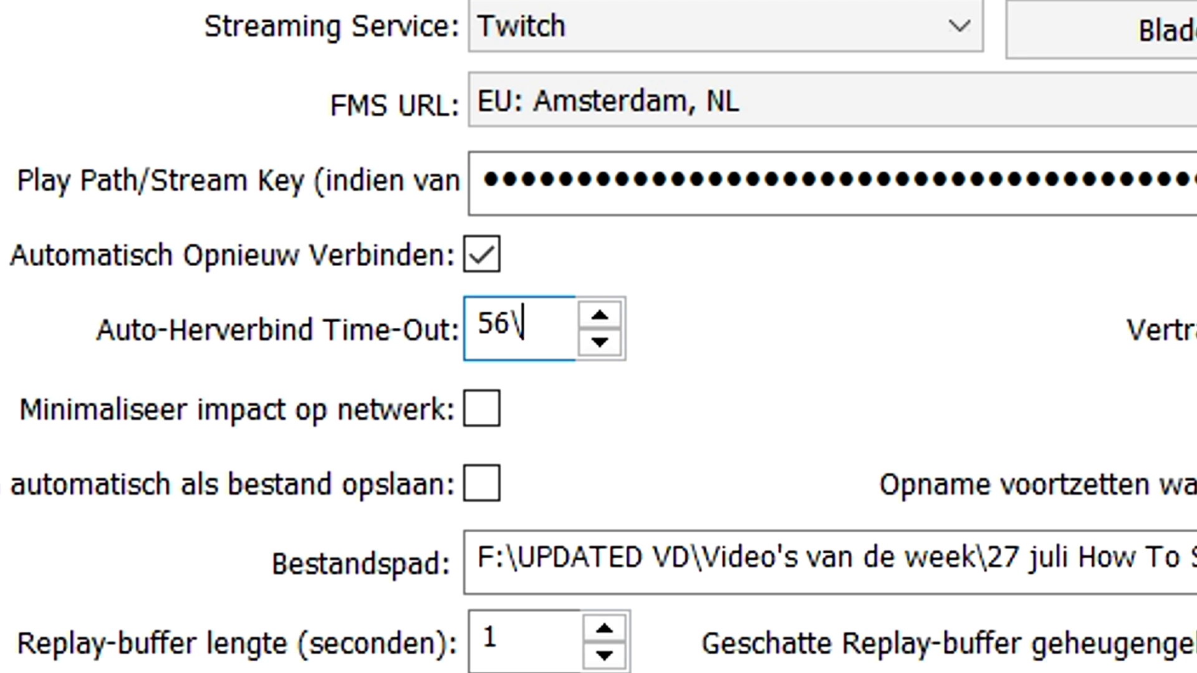
pyautogui.press('BackSpace')
pyautogui.press('BackSpace')
pyautogui.write('5')
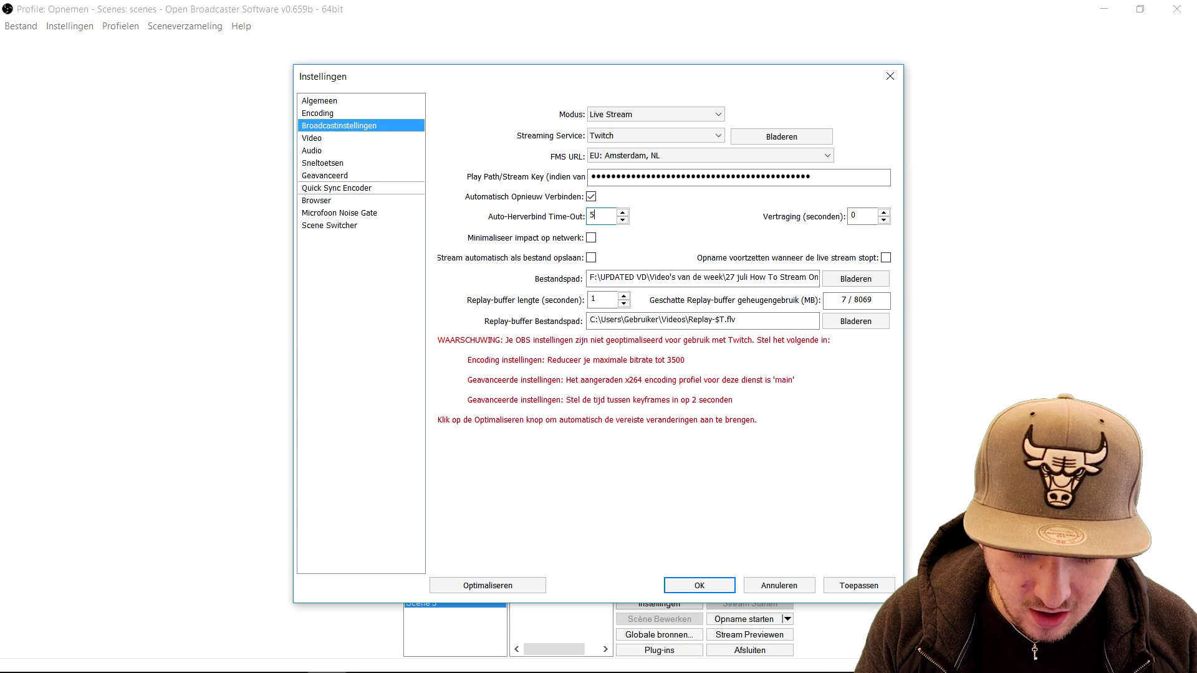
pyautogui.click(884, 592)
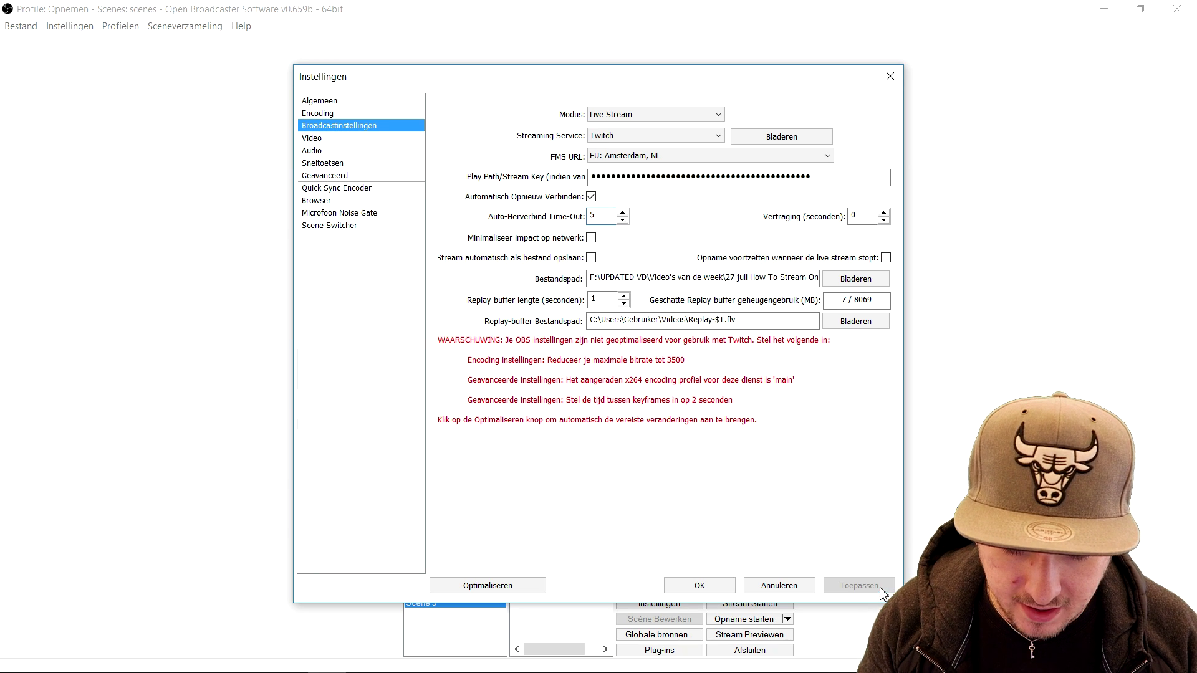
# - Confirm video uses NVIDIA GeForce GTX 960M at 1920x1080 and 30 FPS, then go to Algemeen
pyautogui.click(364, 142)
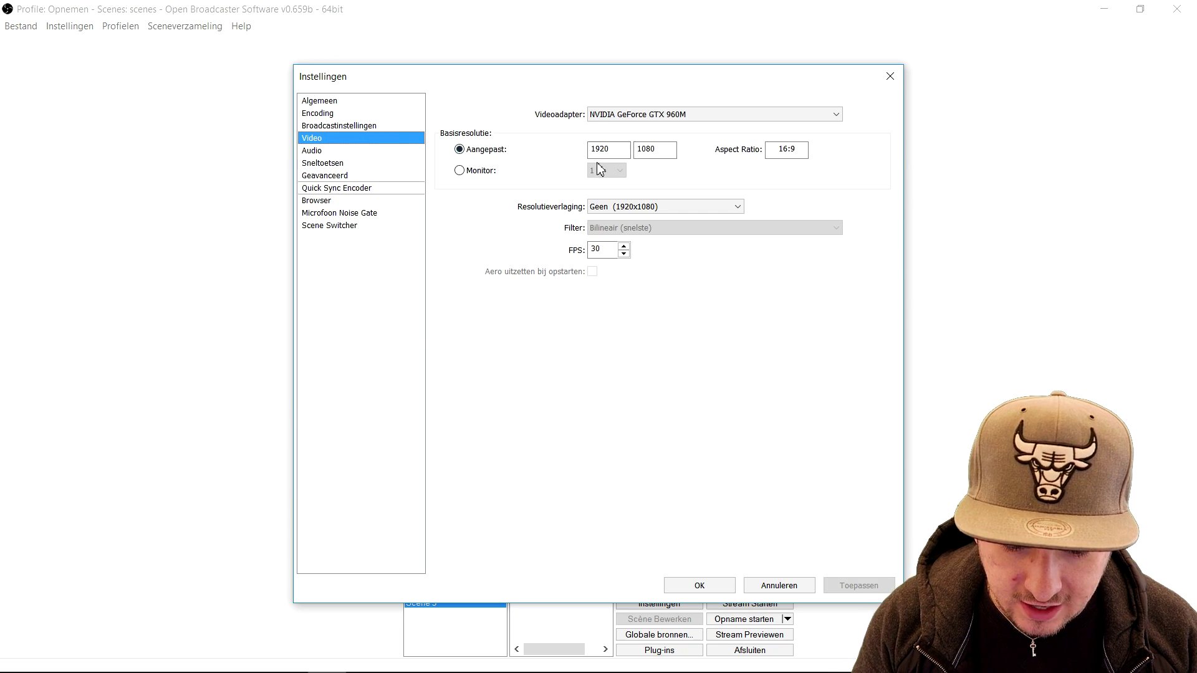
pyautogui.click(616, 115)
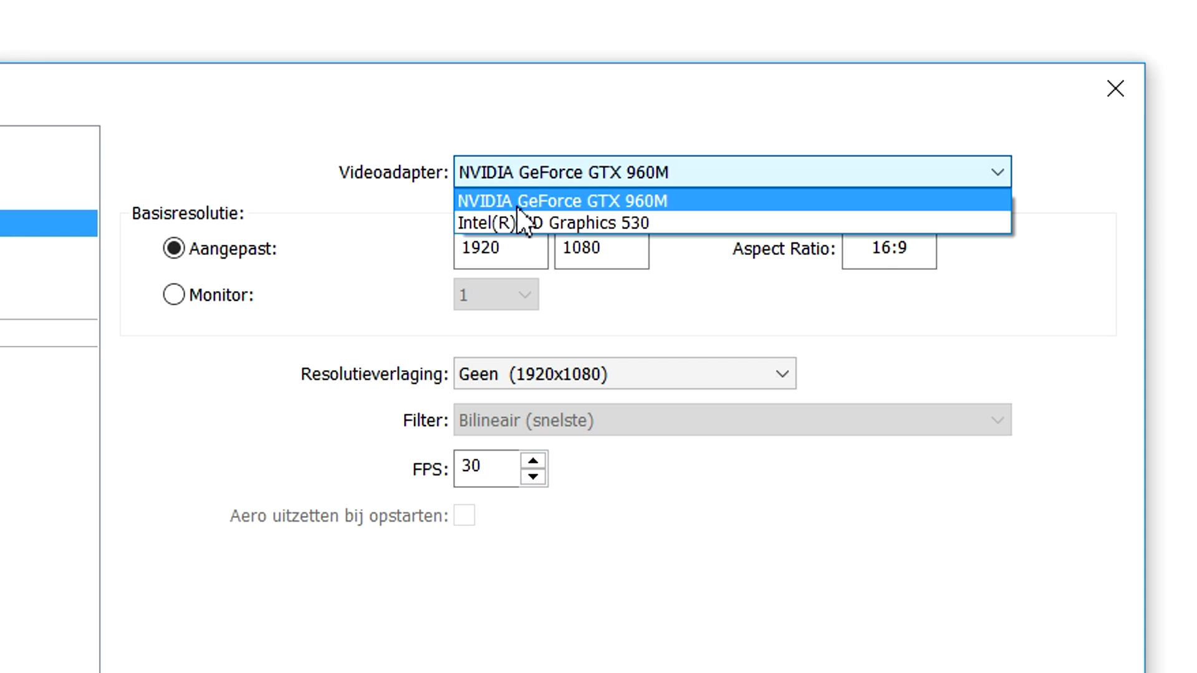
pyautogui.click(692, 199)
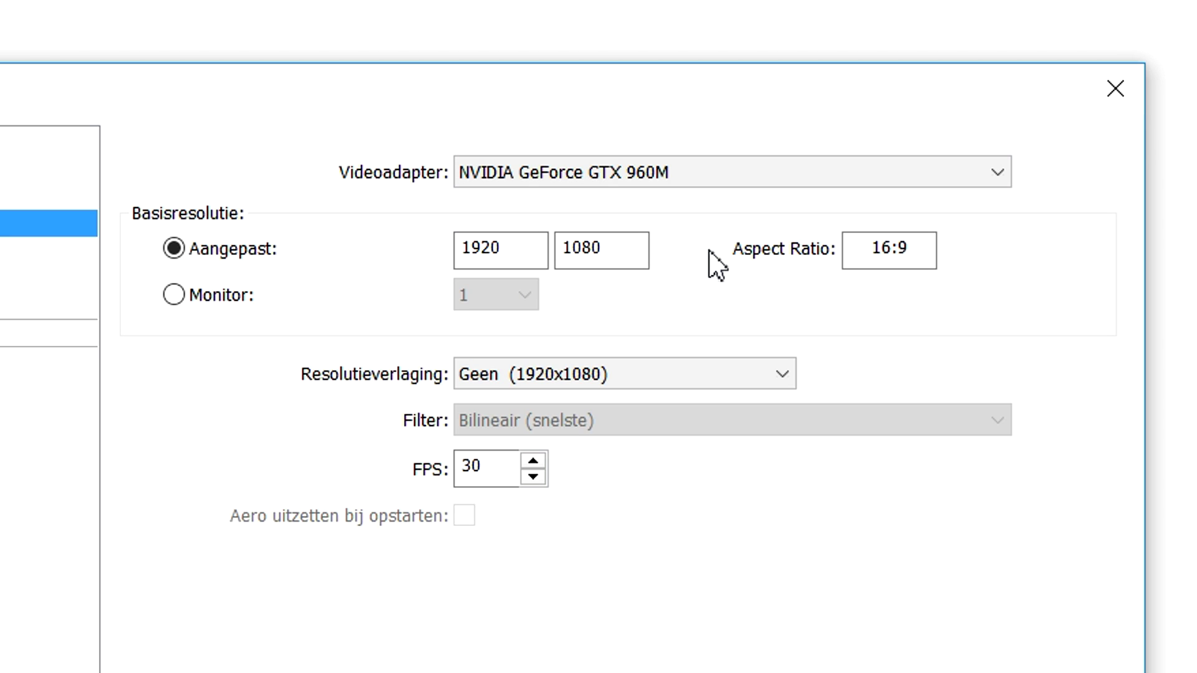
pyautogui.doubleClick(525, 251)
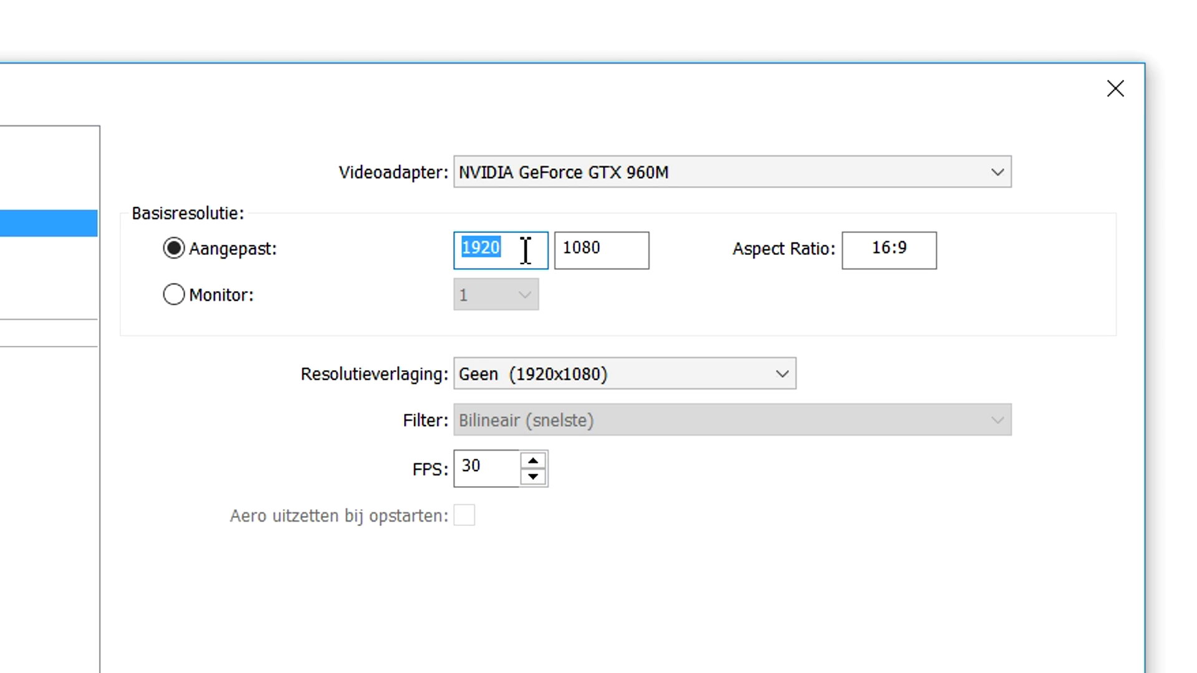
pyautogui.click(526, 251)
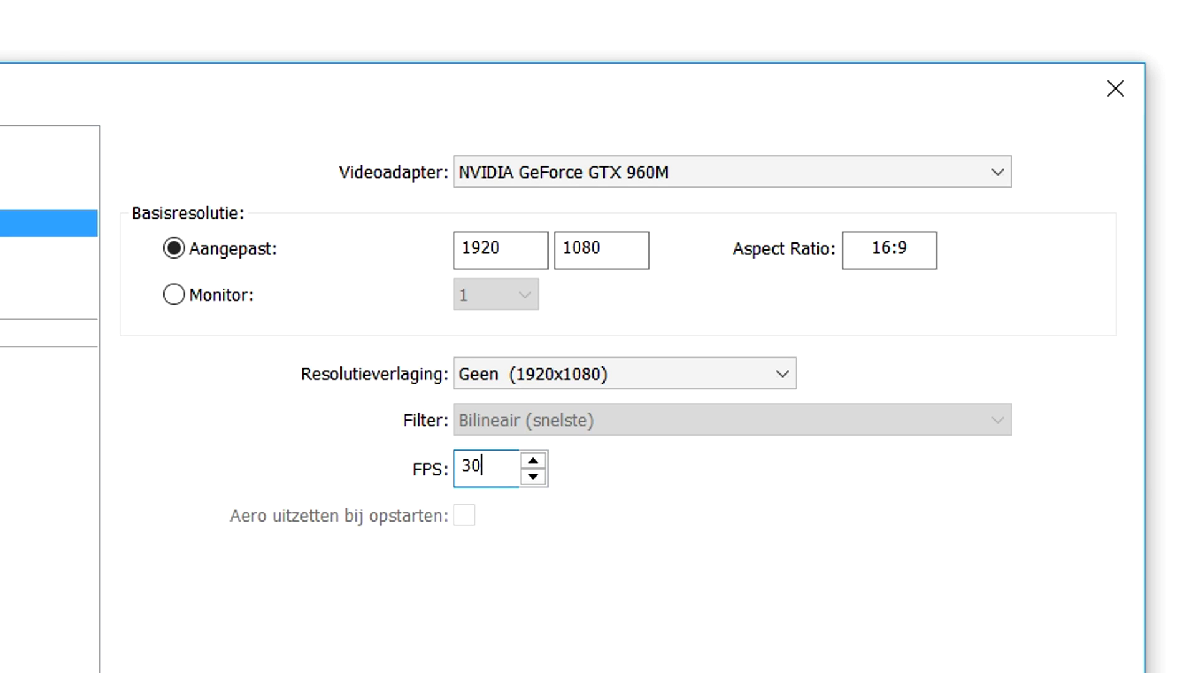
pyautogui.click(340, 100)
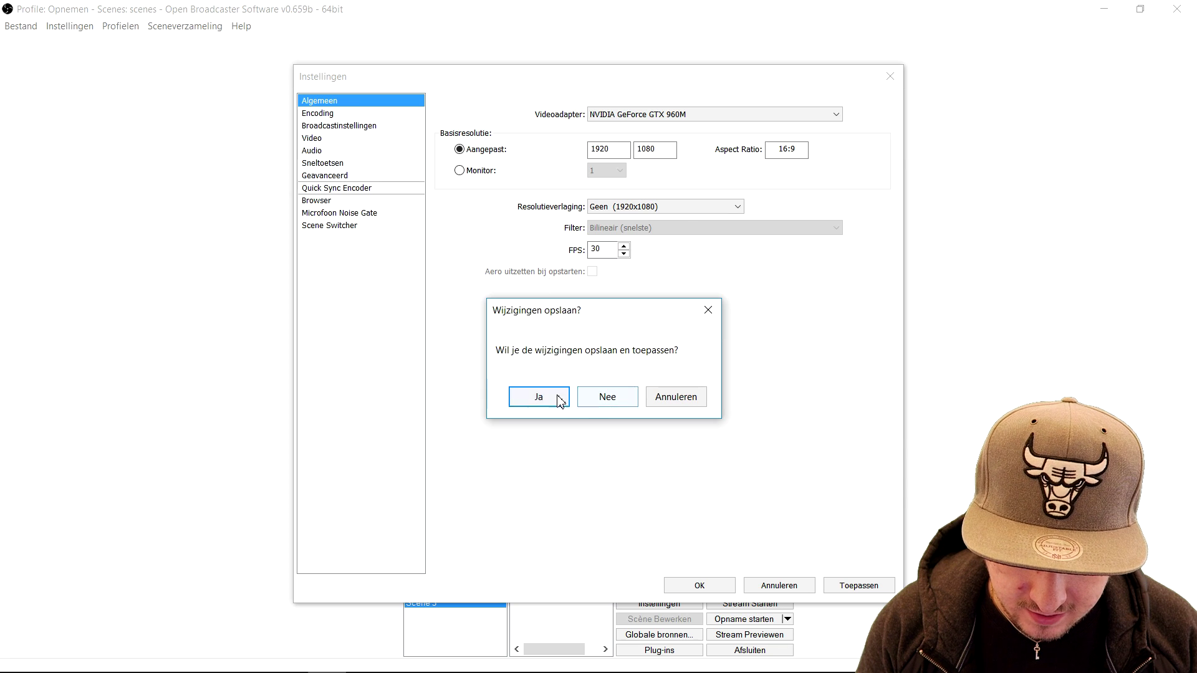
# - Save the video changes with Ja and show the Encoding category
pyautogui.click(538, 397)
pyautogui.click(317, 113)
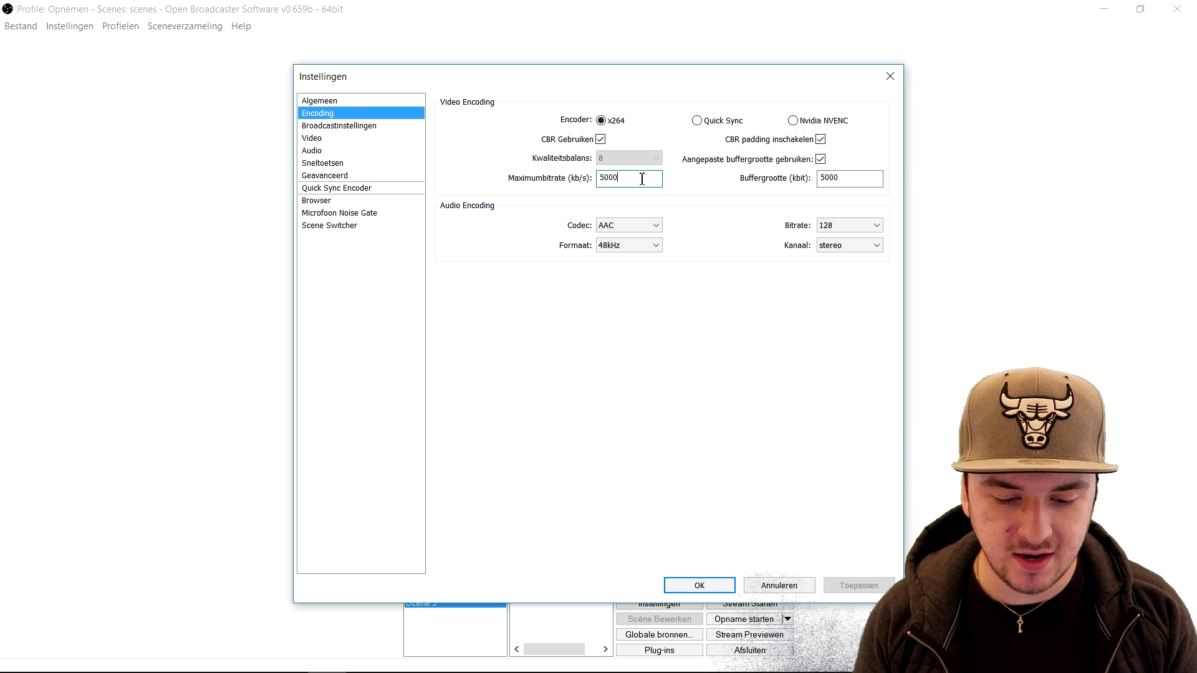
# - Change Maximumbitrate and Buffergrootte from 5000 to 3500
pyautogui.moveTo(647, 180); pyautogui.dragTo(598, 179)
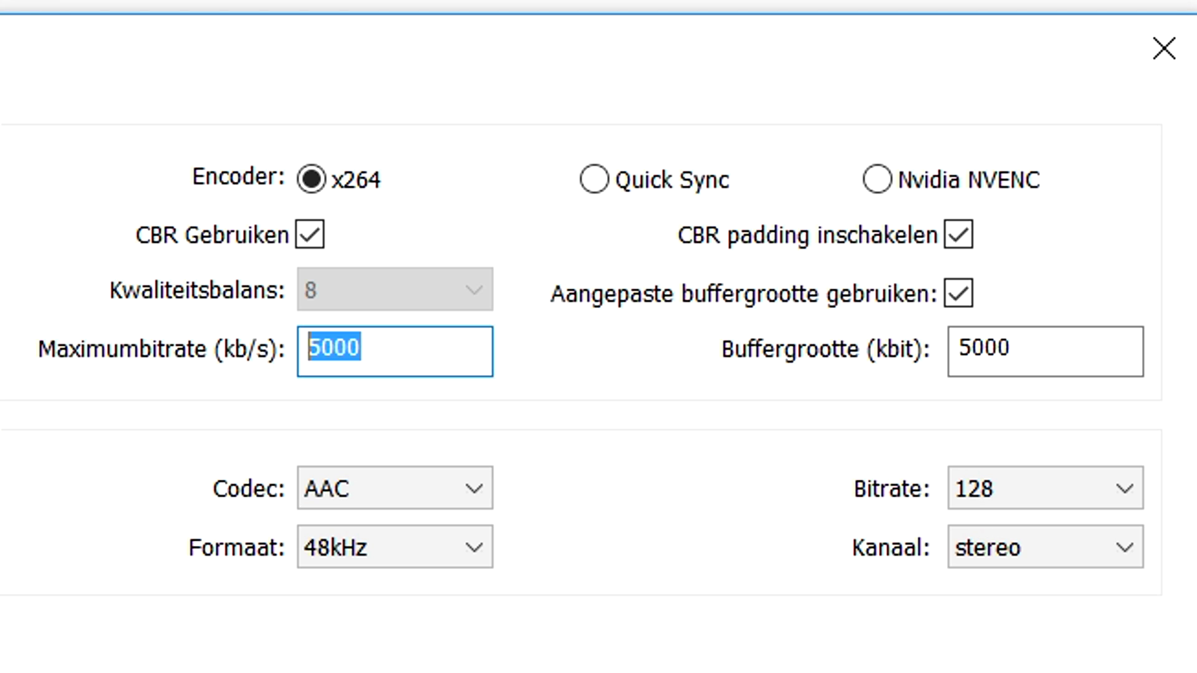
pyautogui.write('25')
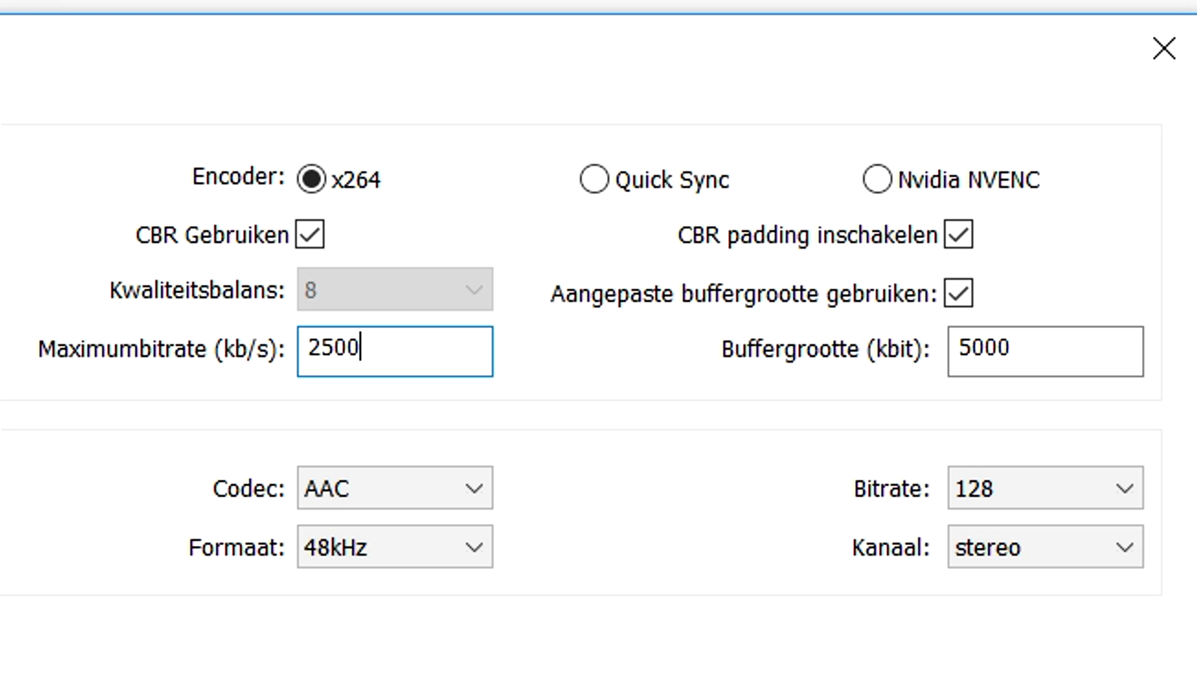
pyautogui.write('00')
pyautogui.moveTo(1138, 354); pyautogui.dragTo(735, 361)
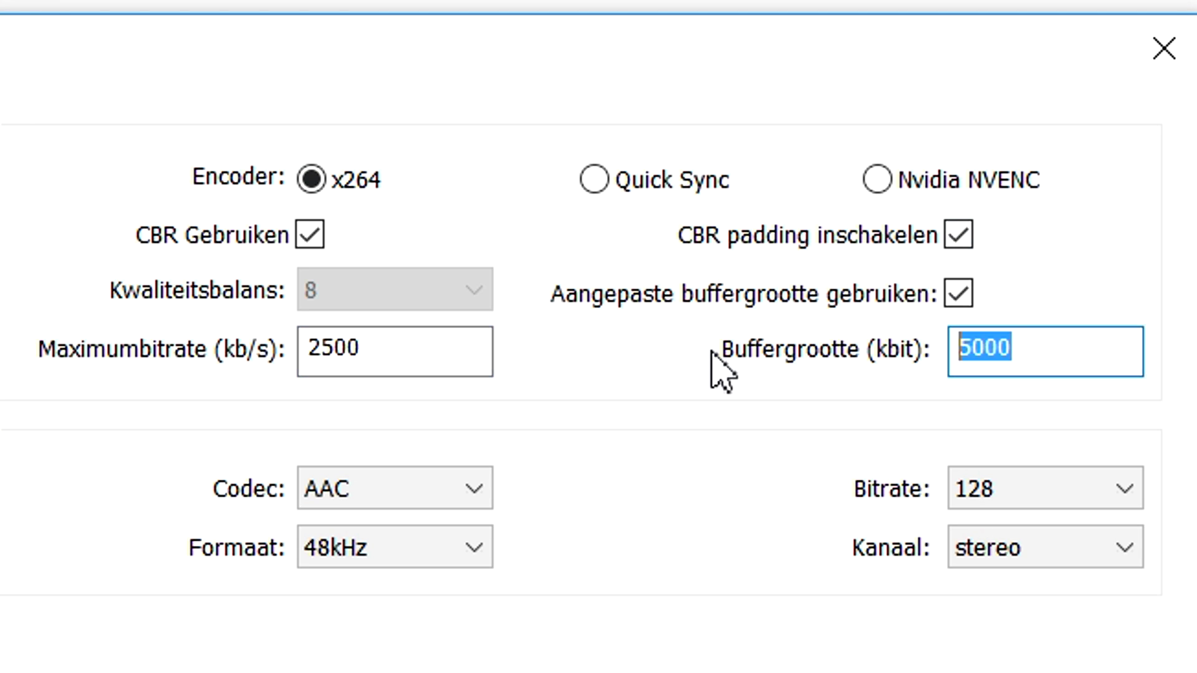
pyautogui.write('2500')
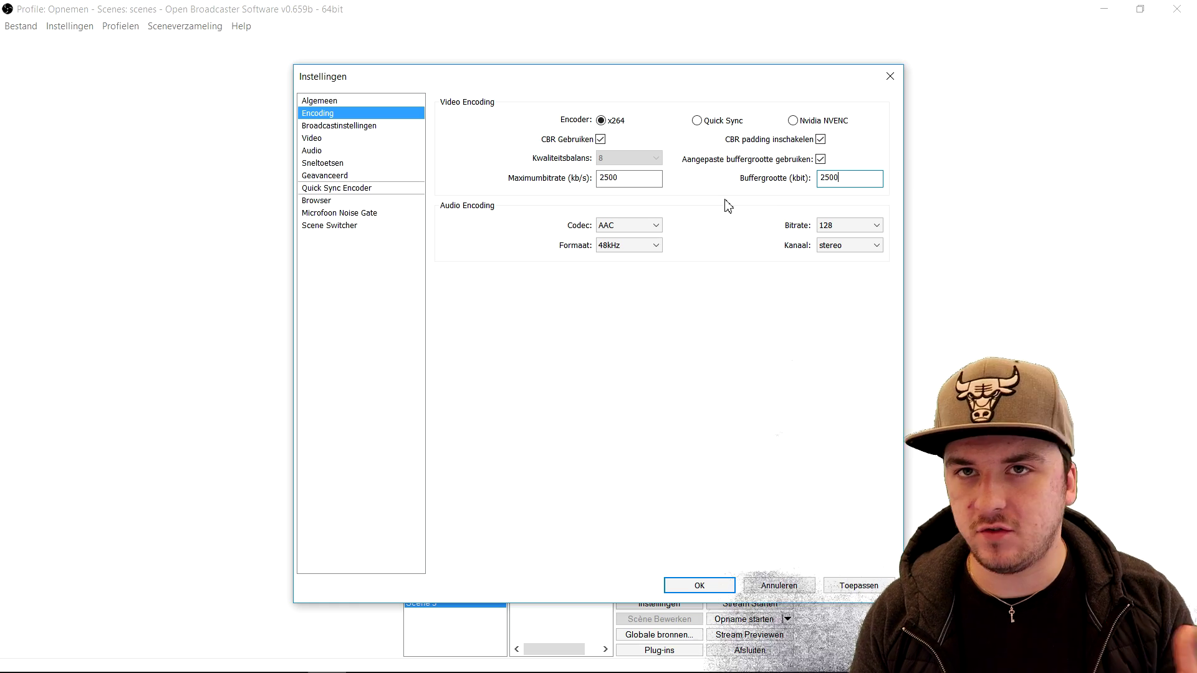
pyautogui.moveTo(630, 177); pyautogui.dragTo(529, 180)
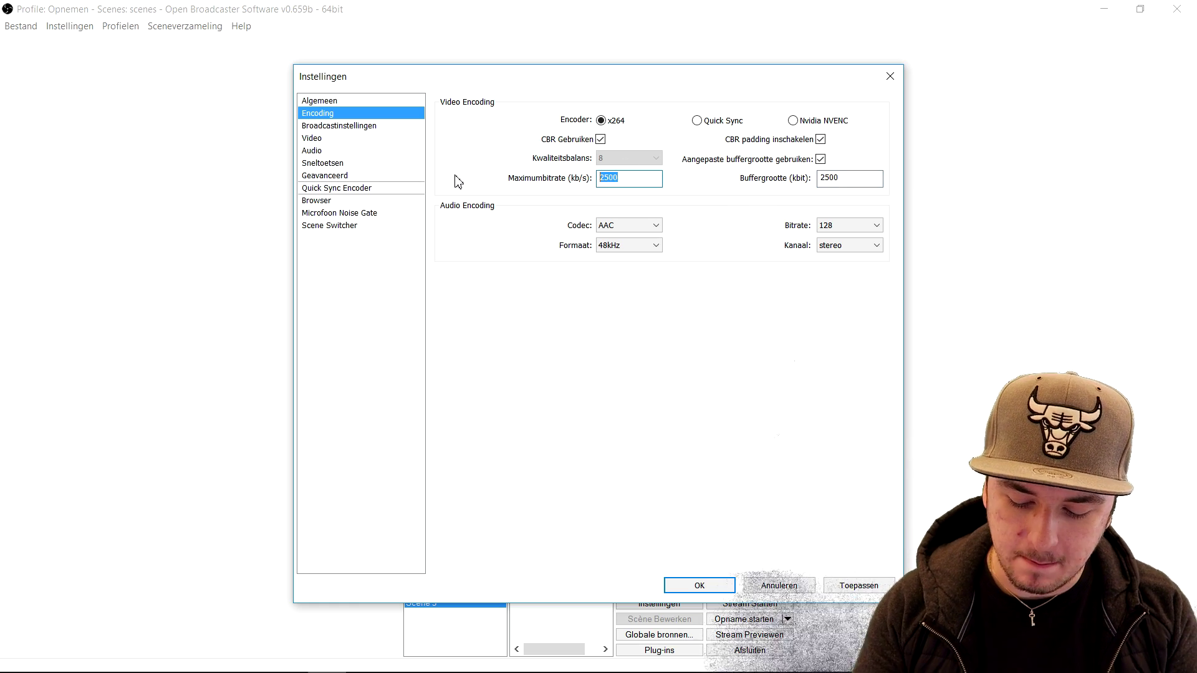
pyautogui.write('355')
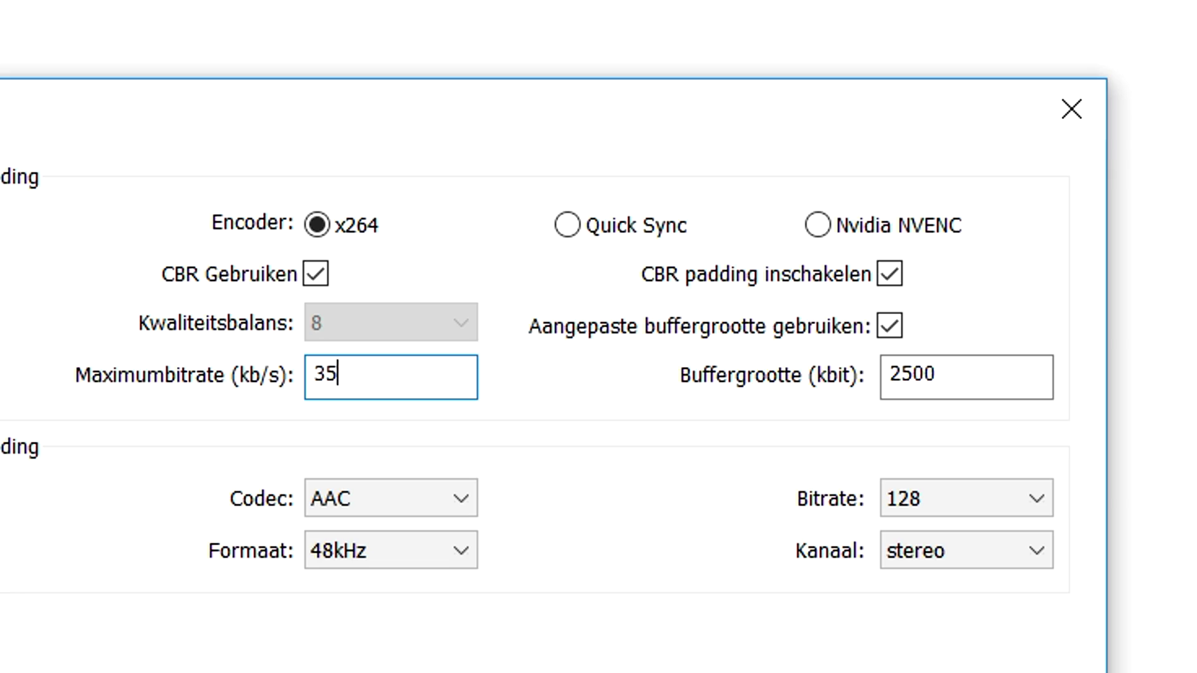
pyautogui.press('Tab')
pyautogui.write('35')
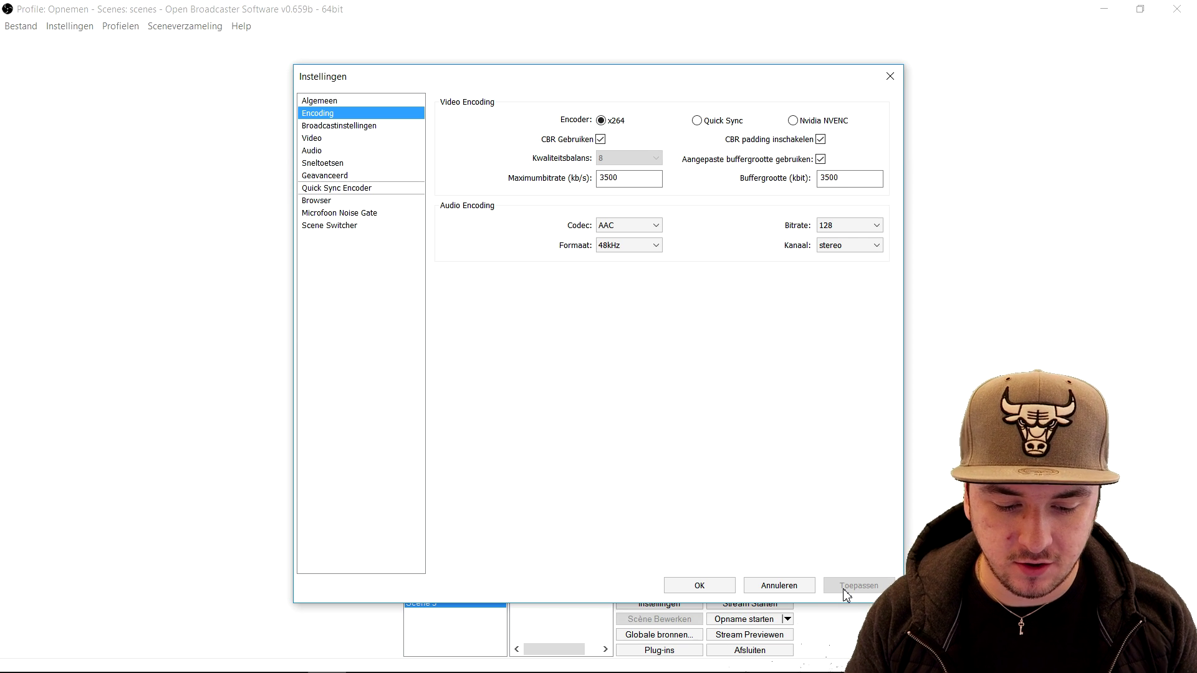
# - Optimise the broadcast settings for Twitch and confirm with OK to clear the warnings
pyautogui.click(336, 152)
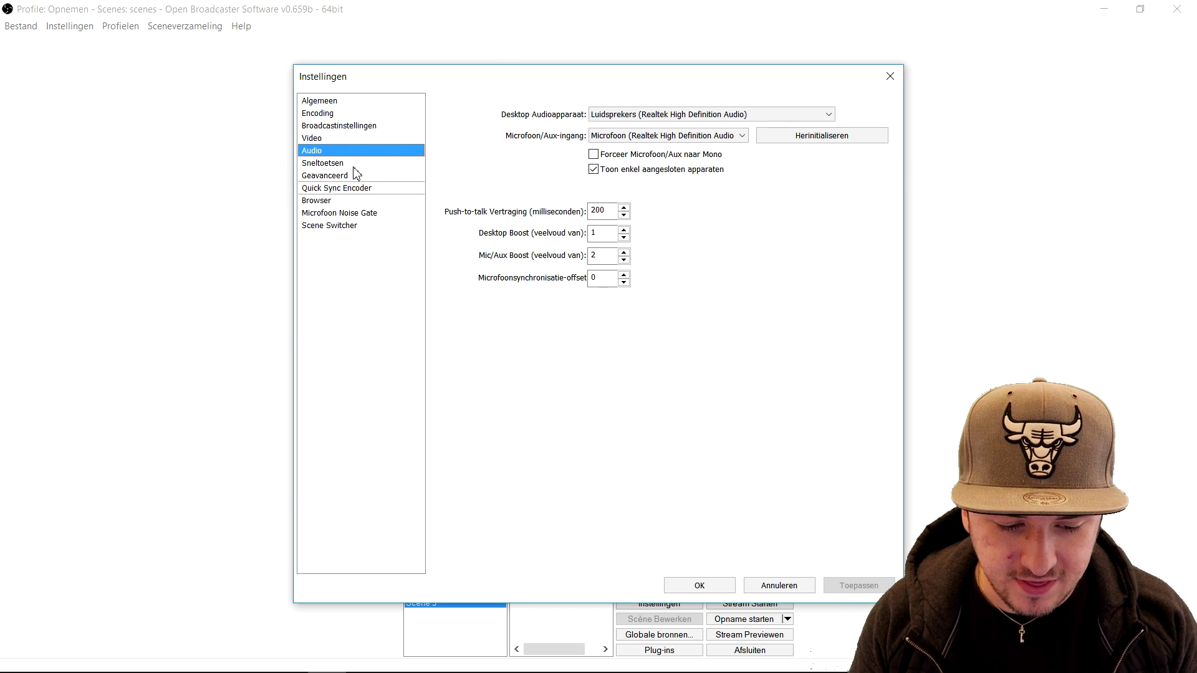
pyautogui.click(353, 164)
pyautogui.click(348, 138)
pyautogui.click(354, 127)
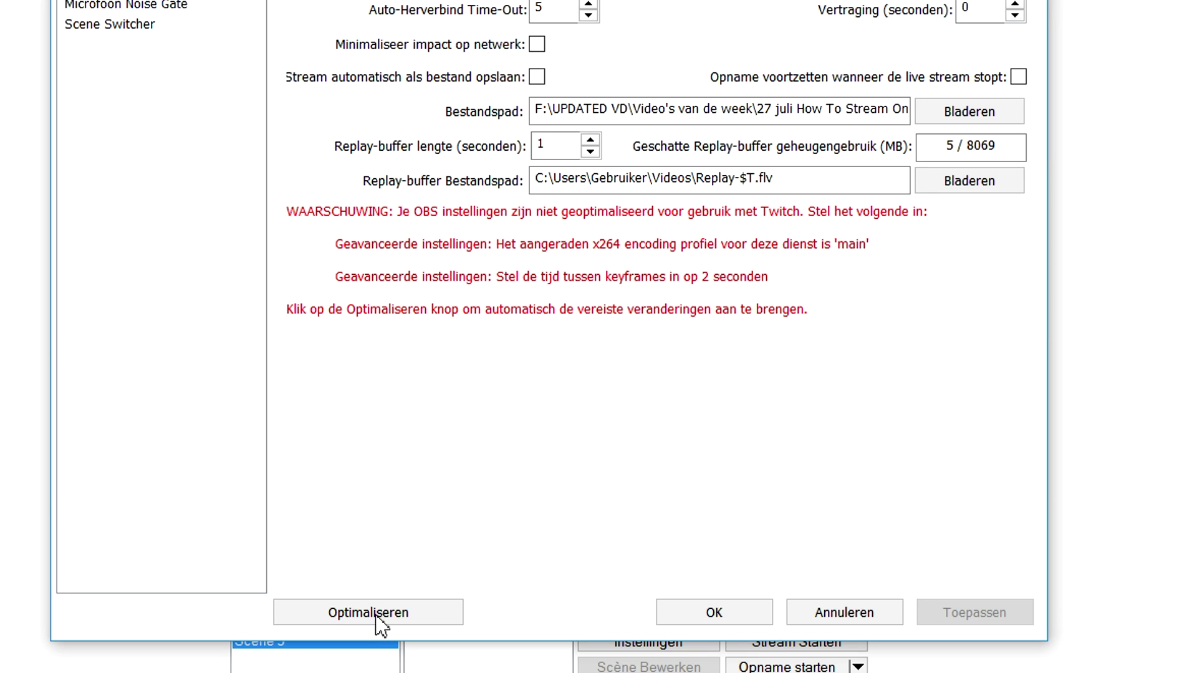
pyautogui.click(377, 619)
pyautogui.click(646, 322)
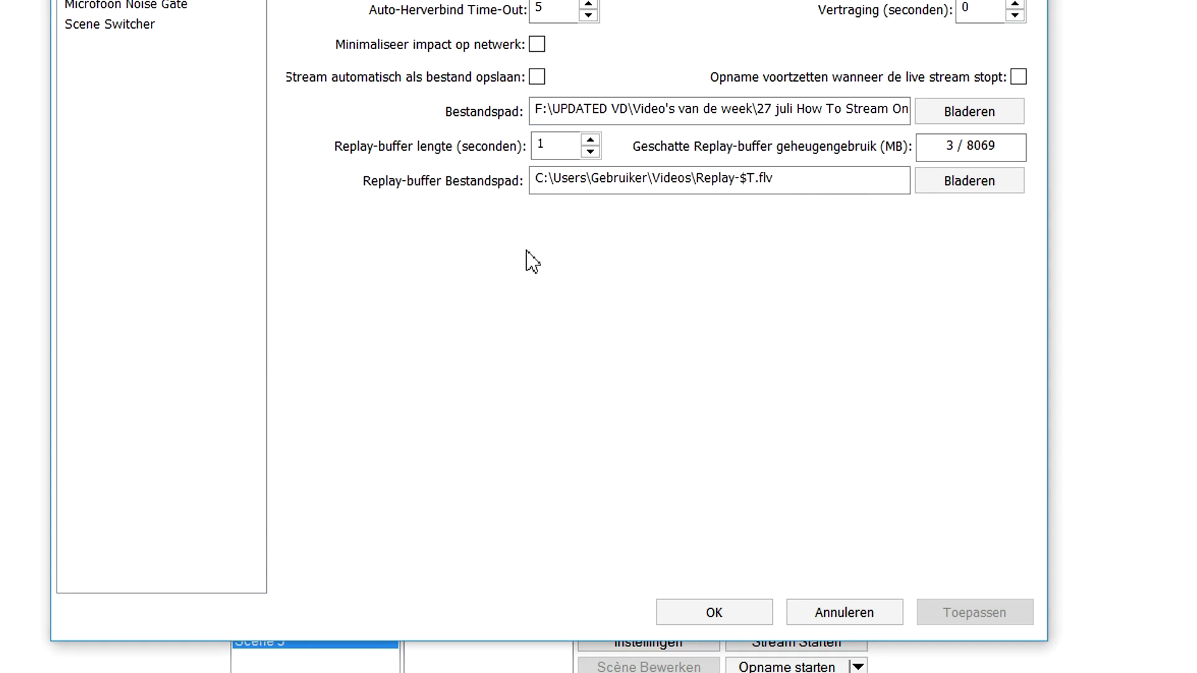
pyautogui.click(354, 140)
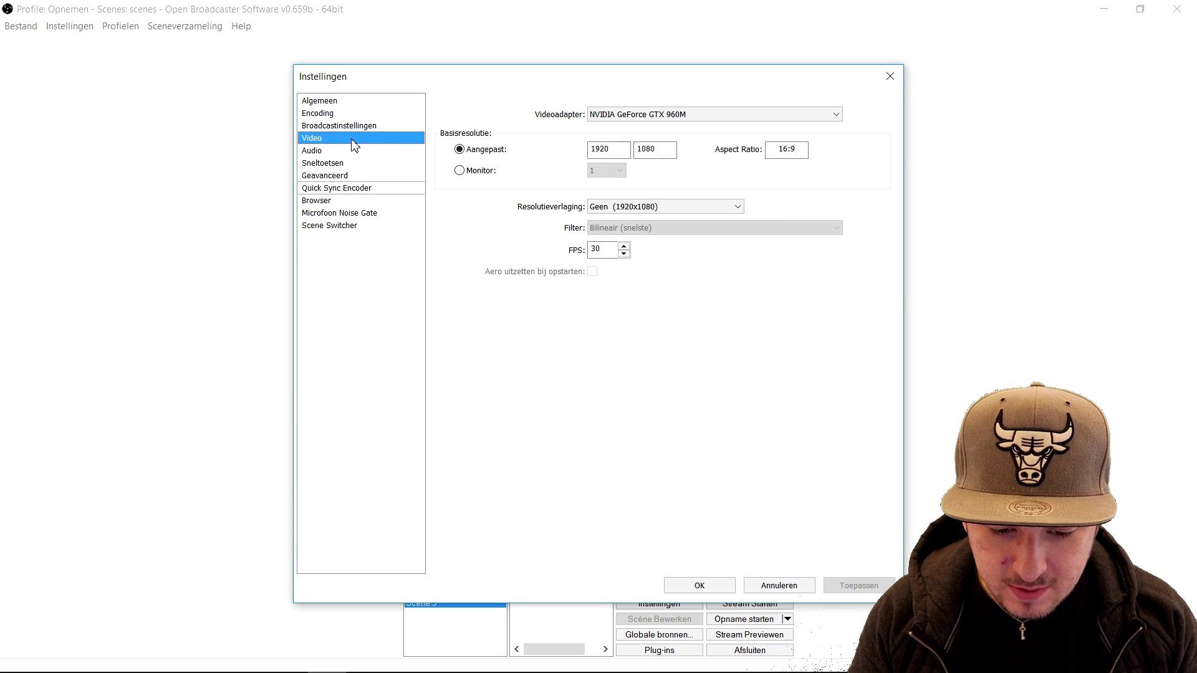
pyautogui.click(353, 128)
pyautogui.click(713, 585)
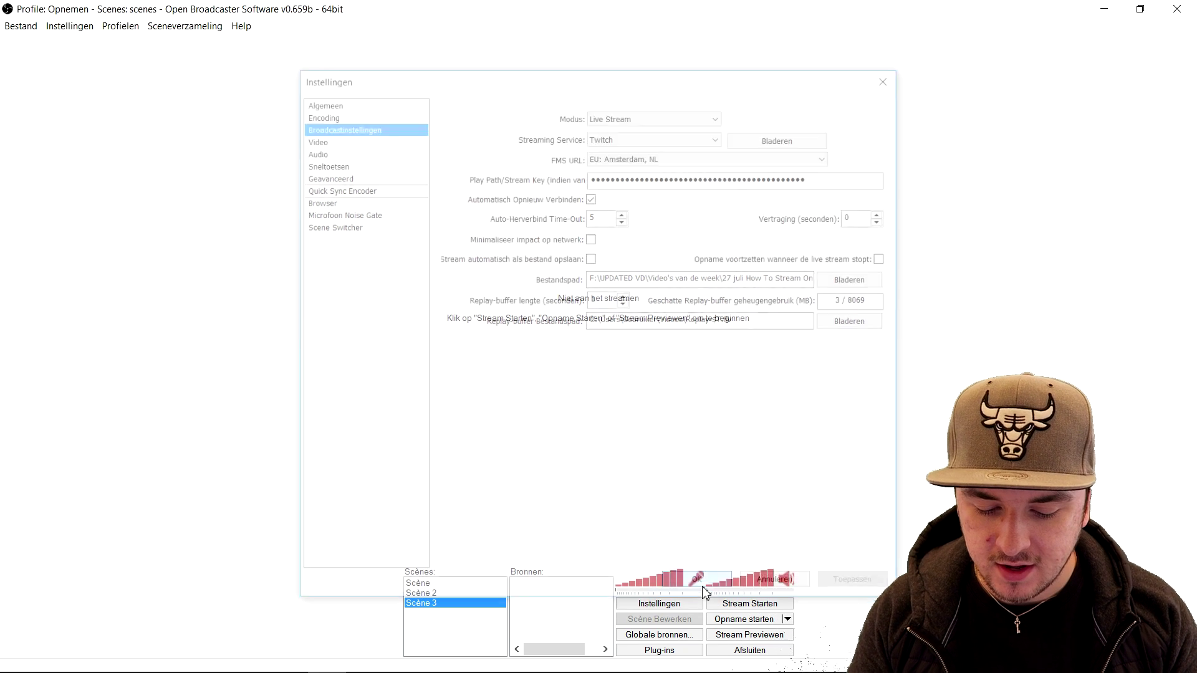